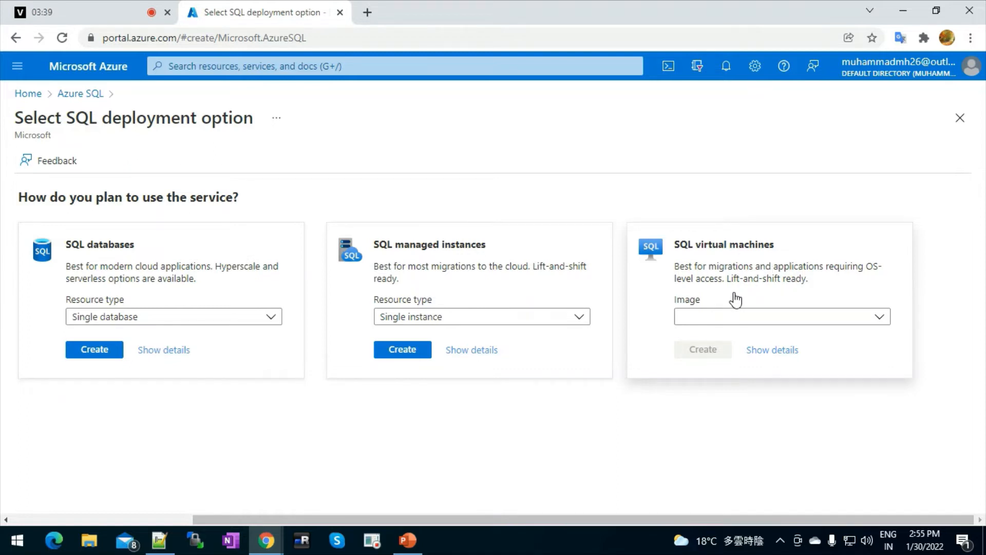
Compare the details of the SQL databases, SQL managed instances and SQL virtual machines options.
{"action": "left_click", "coordinate": [169, 353]}
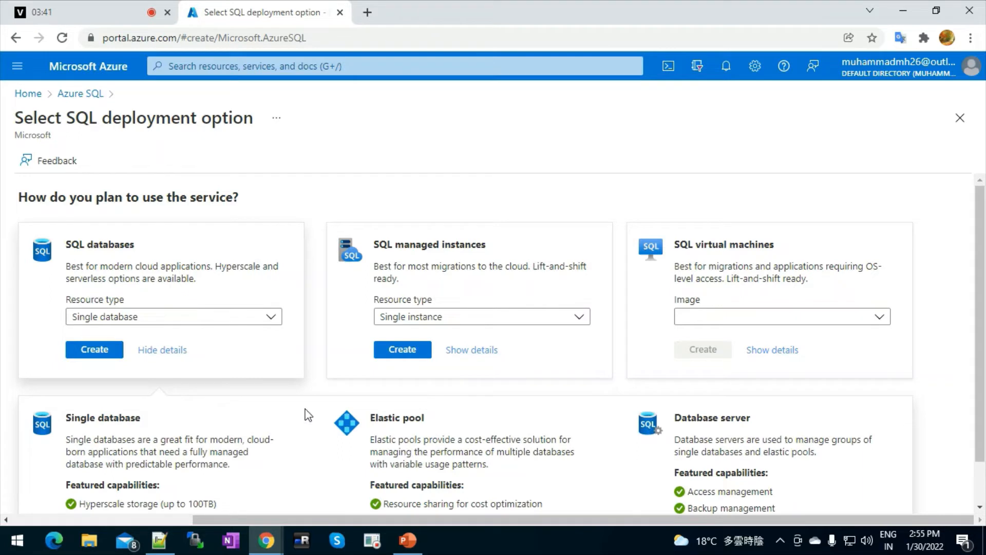
{"action": "left_click", "coordinate": [979, 507]}
{"action": "left_click", "coordinate": [979, 507]}
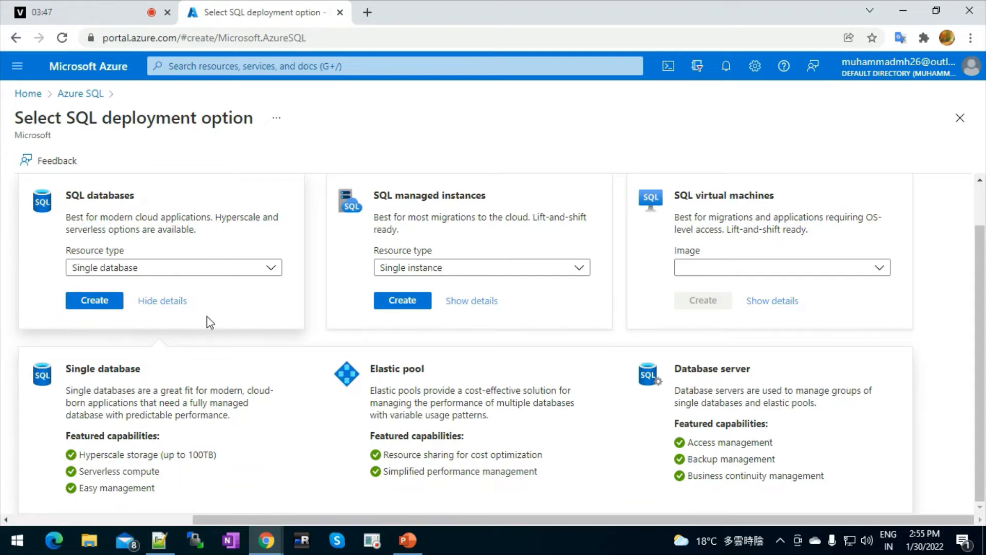
{"action": "left_click", "coordinate": [477, 305]}
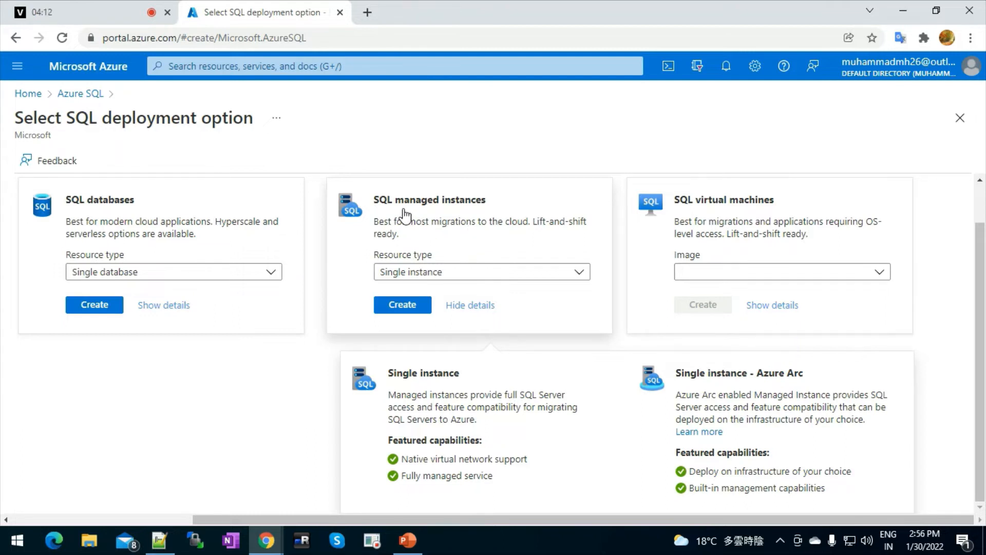
{"action": "left_click", "coordinate": [765, 307]}
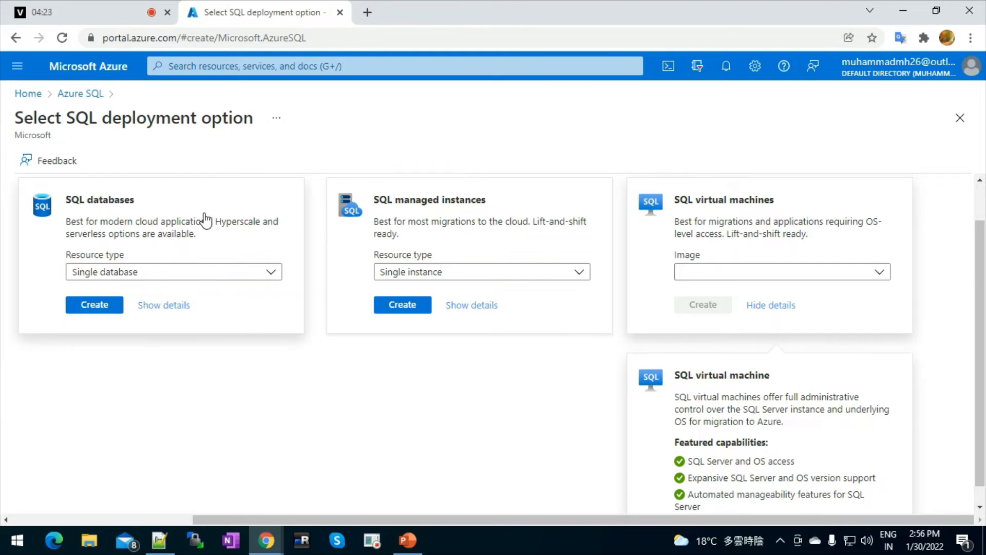
{"action": "left_click", "coordinate": [168, 197]}
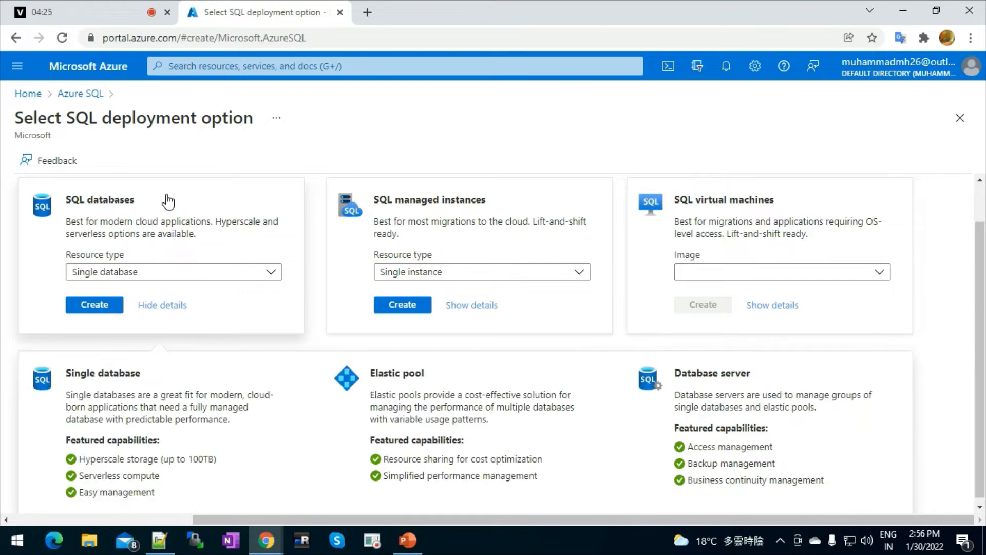
Start a single SQL database under MSDN Platforms Subscription in resource group App.
{"action": "left_click", "coordinate": [99, 314]}
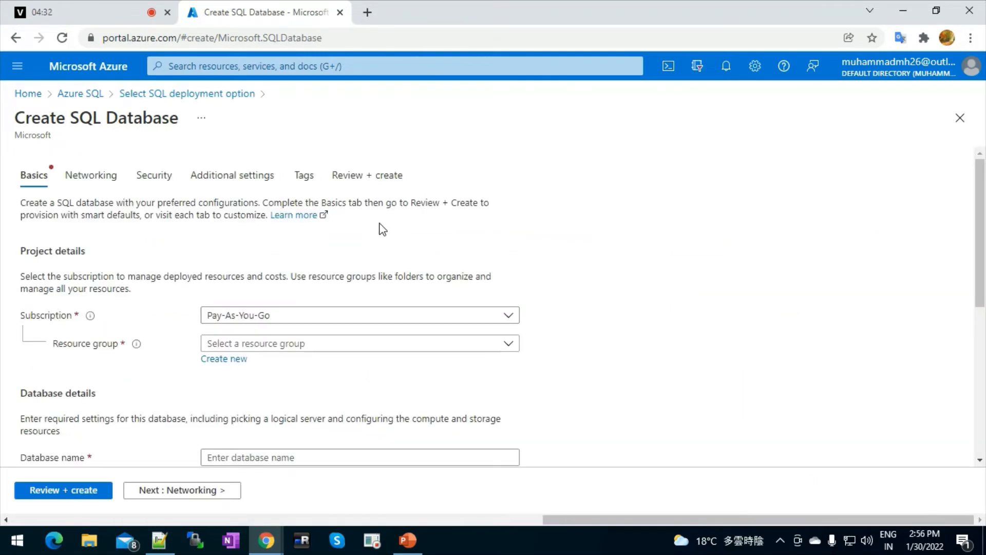
{"action": "left_click", "coordinate": [376, 322]}
{"action": "left_click", "coordinate": [274, 364]}
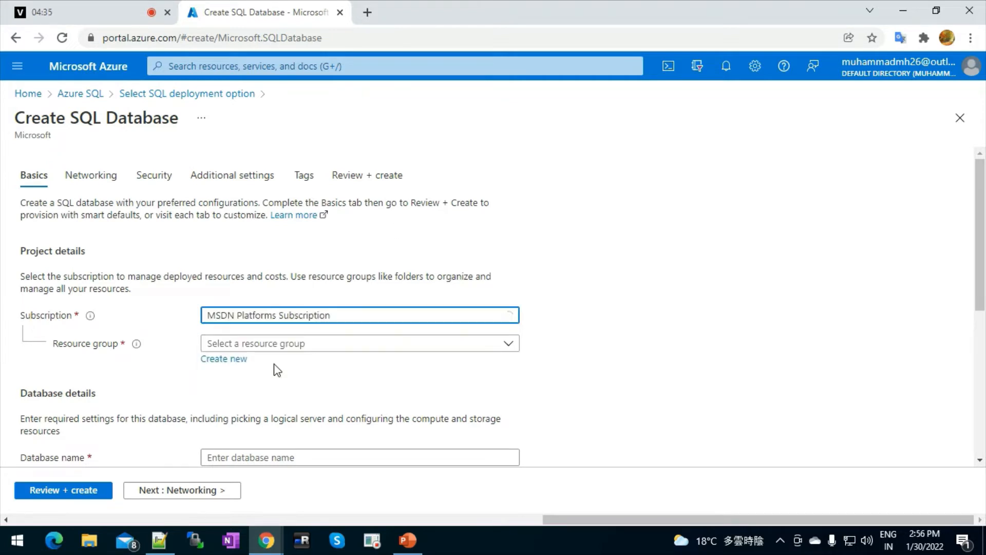
{"action": "left_click", "coordinate": [275, 344]}
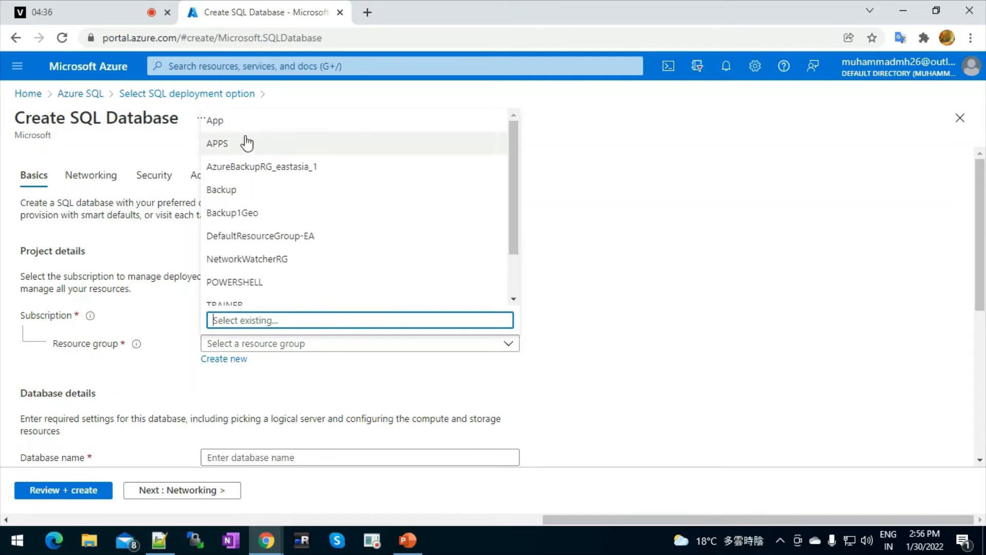
{"action": "left_click", "coordinate": [228, 127]}
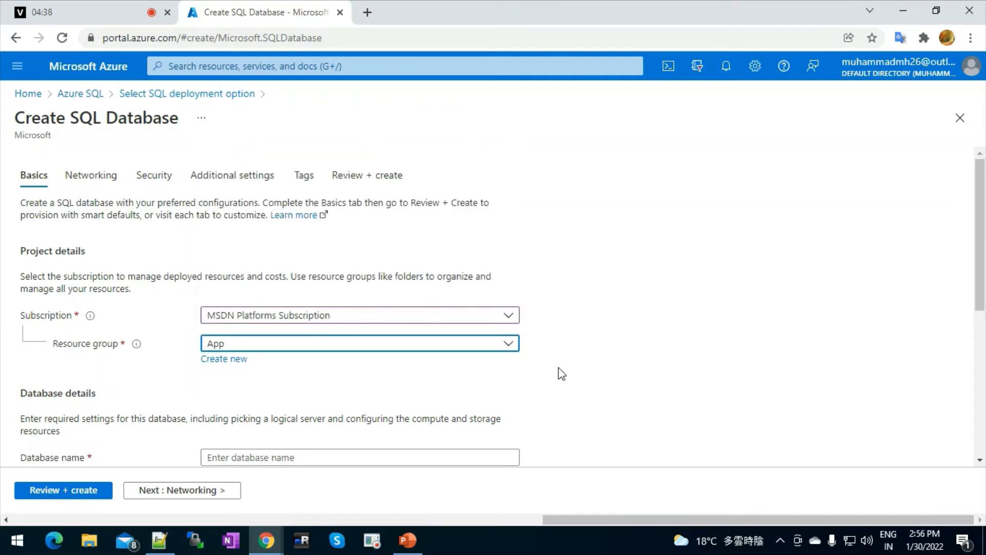
Name the database TESTDB1 and check the Server list, which has no servers.
{"action": "left_click", "coordinate": [431, 453]}
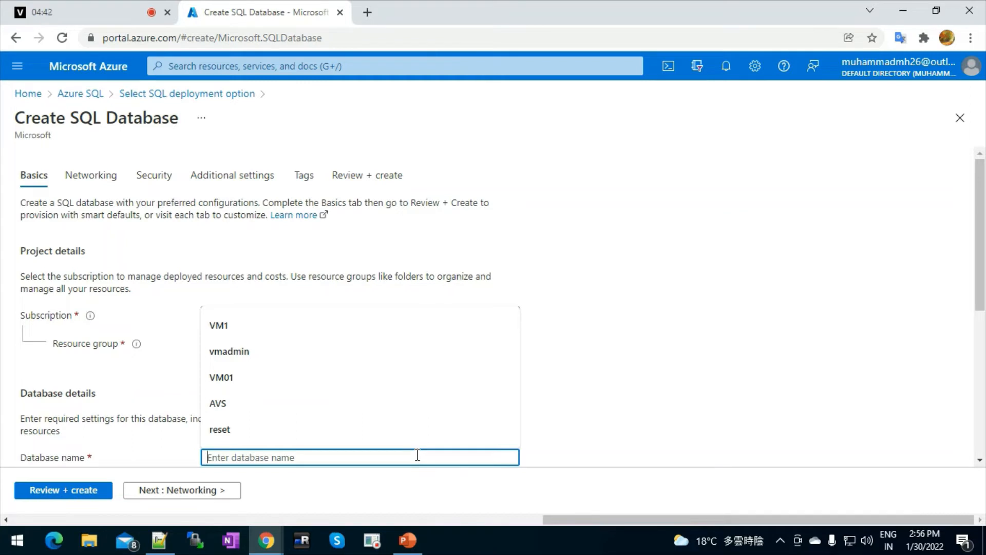
{"action": "type", "text": "TEST"}
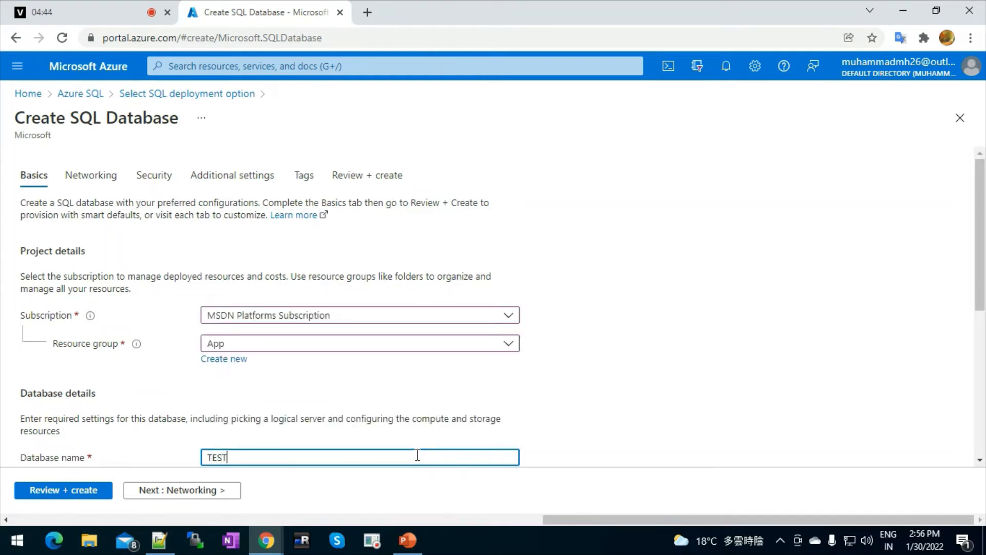
{"action": "type", "text": "DB1"}
{"action": "key", "text": "Tab"}
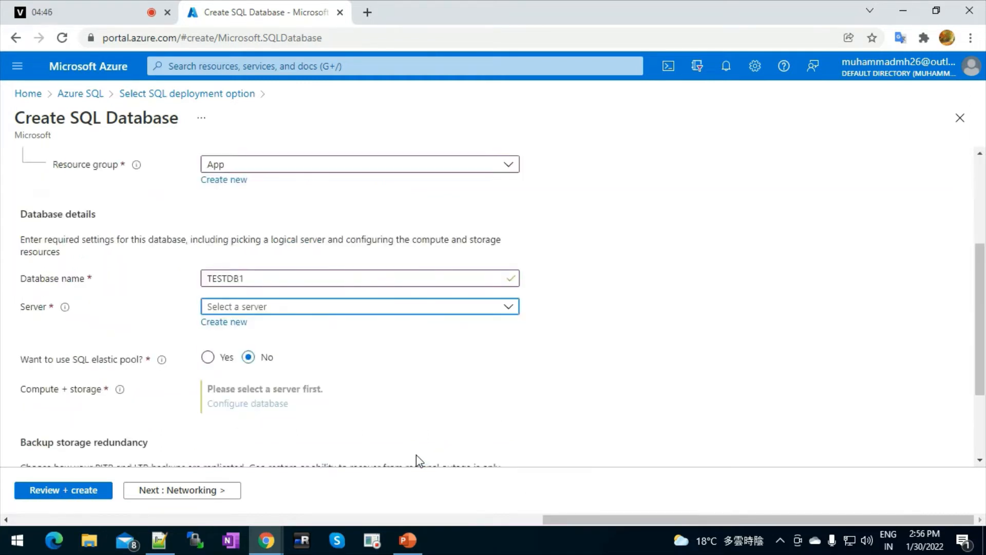
{"action": "left_click", "coordinate": [332, 312]}
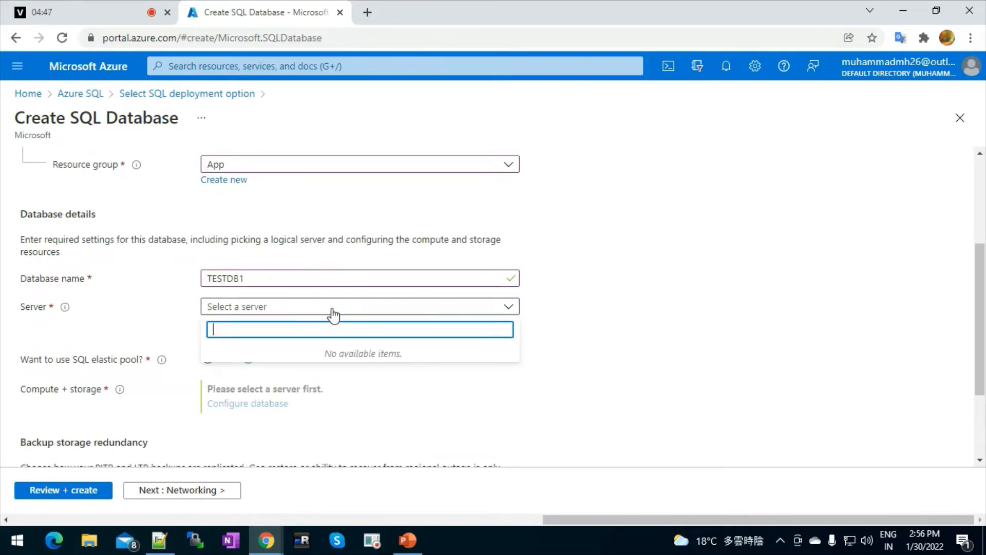
{"action": "left_click", "coordinate": [598, 335]}
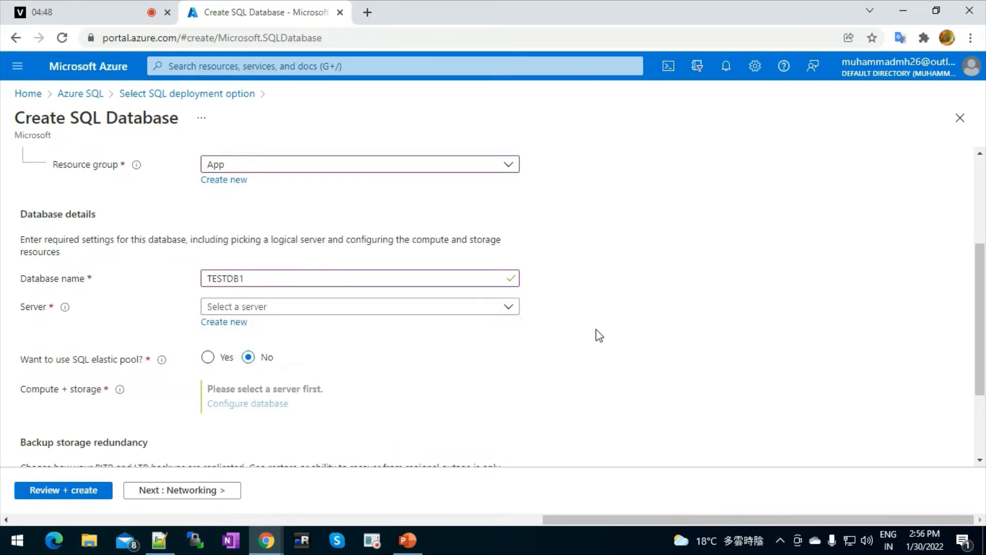
Start a new server and enter the name sqldbapp1 for validation.
{"action": "left_click", "coordinate": [243, 324]}
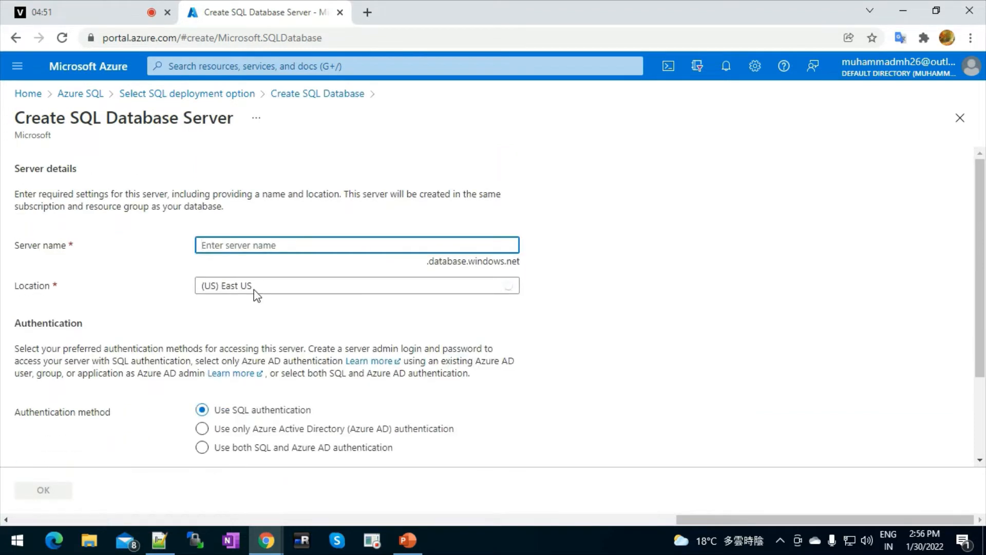
{"action": "left_click", "coordinate": [354, 248]}
{"action": "type", "text": "SQLDB"}
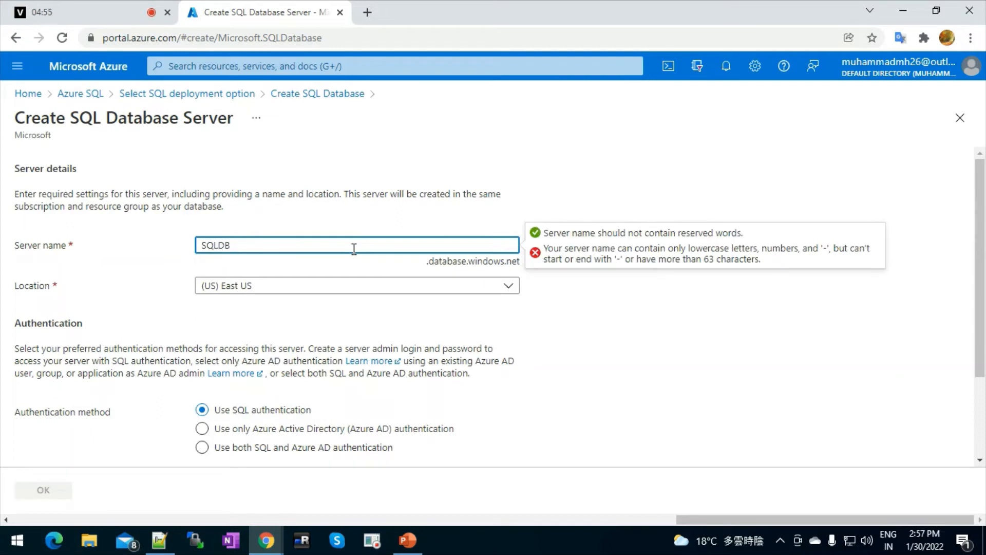
{"action": "type", "text": "APP1"}
{"action": "double_click", "coordinate": [352, 246]}
{"action": "type", "text": "s"}
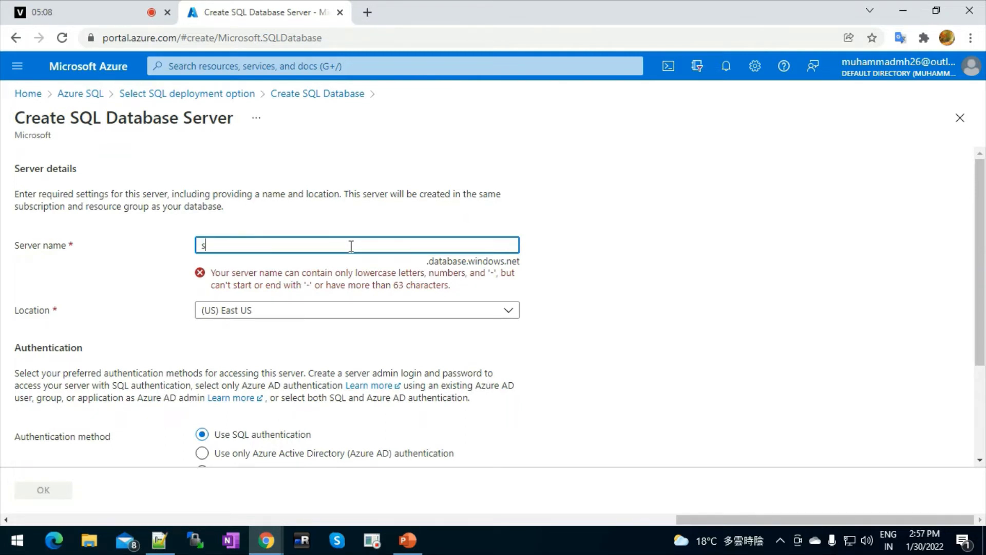
{"action": "type", "text": "qldbapp1"}
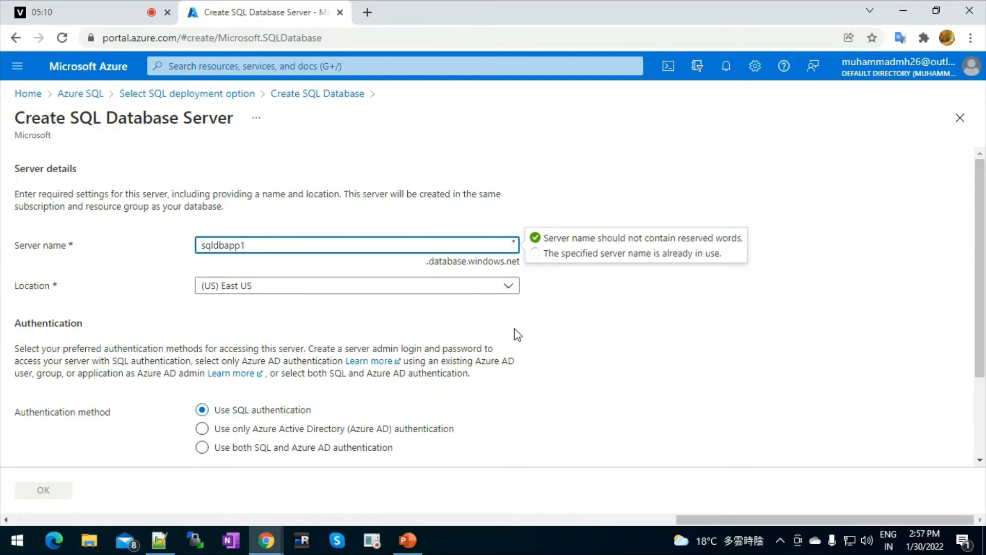
{"action": "left_click", "coordinate": [579, 411]}
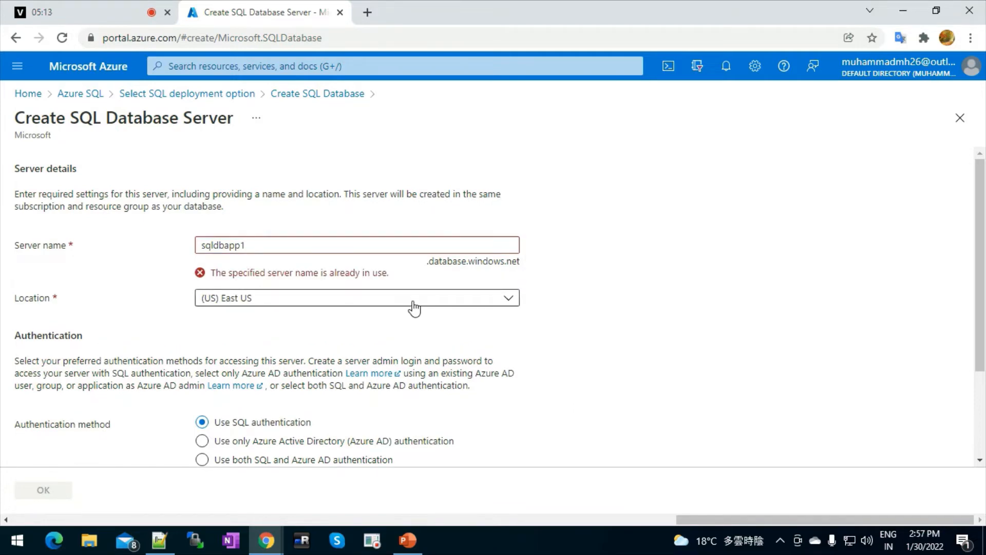
Revise the server name to sqldbapp123, keeping East US and SQL authentication.
{"action": "left_click", "coordinate": [375, 249]}
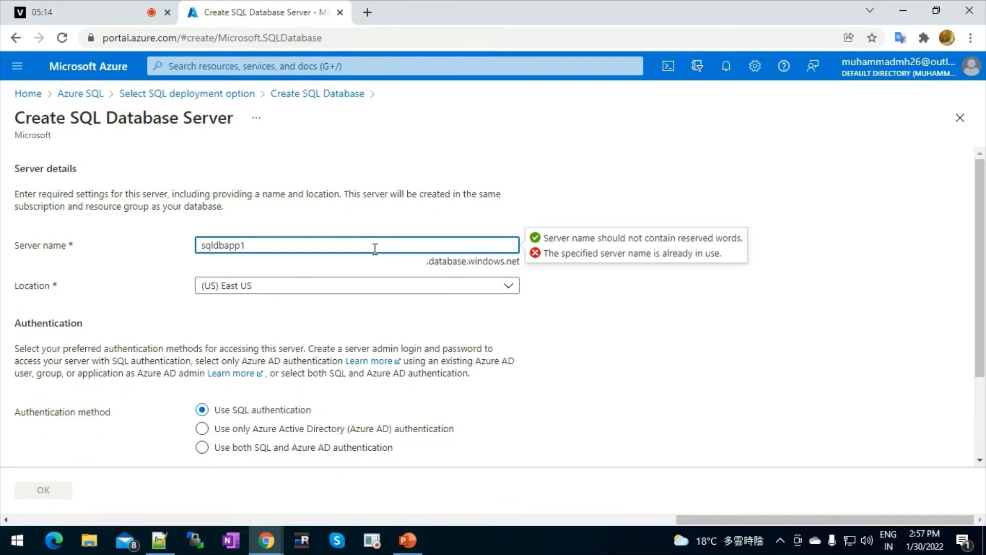
{"action": "type", "text": "23"}
{"action": "left_click", "coordinate": [637, 346]}
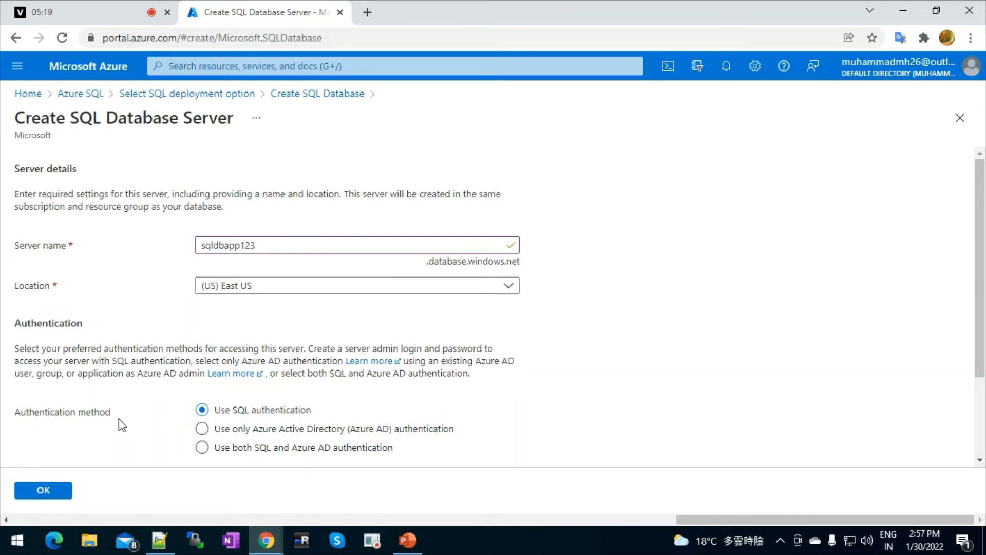
{"action": "left_click", "coordinate": [51, 494]}
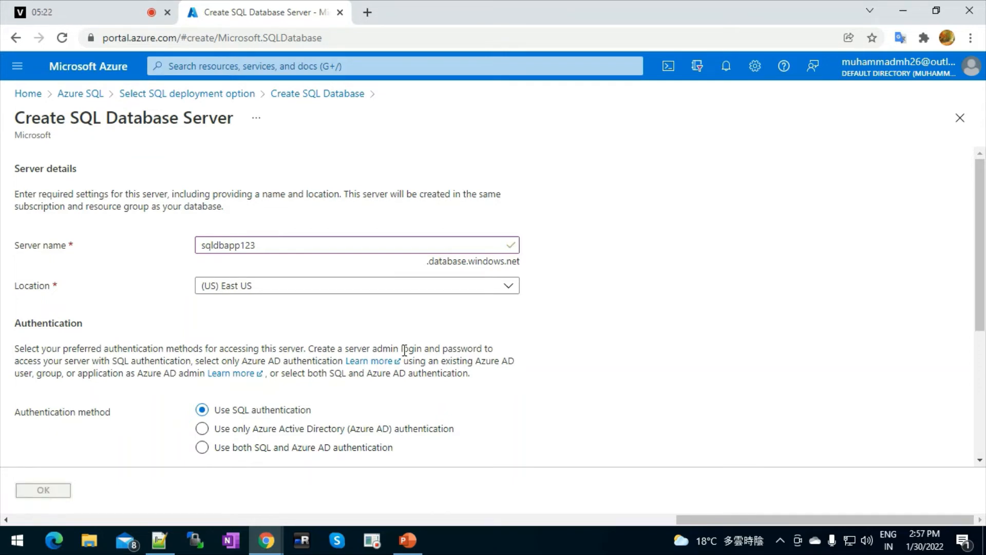
{"action": "scroll", "coordinate": [981, 459], "scroll_direction": "down", "scroll_amount": 5}
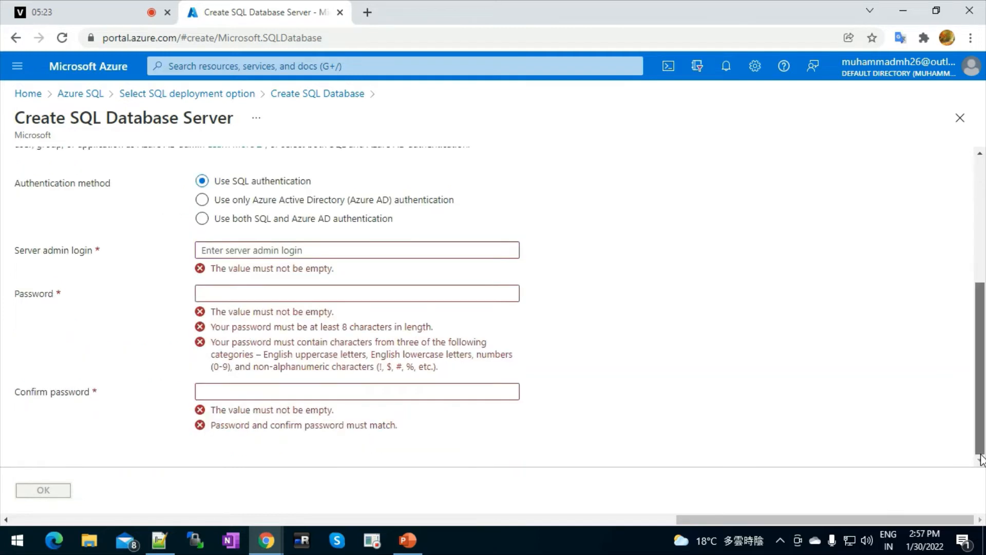
Paste the saved admin login from Notepad++ into the server admin login field.
{"action": "left_click", "coordinate": [324, 251]}
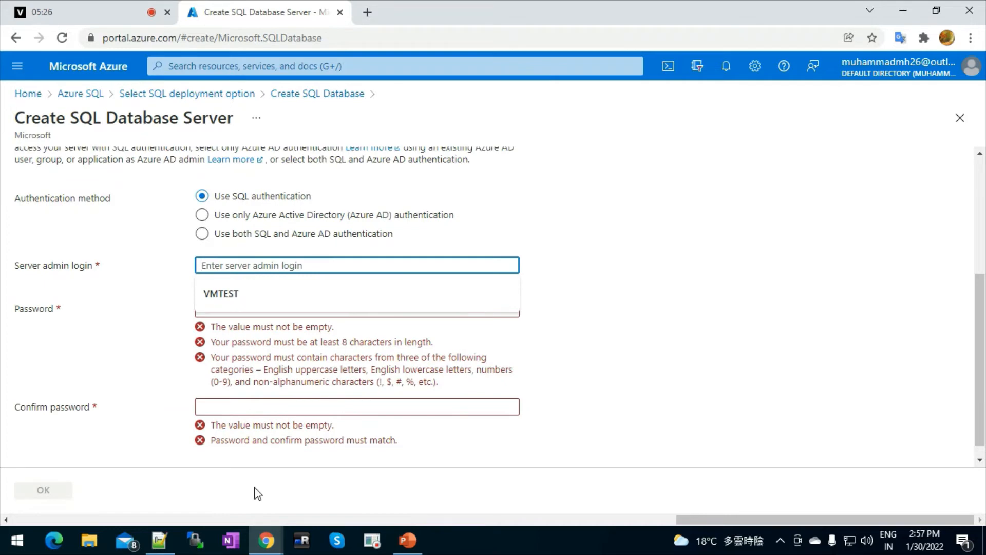
{"action": "left_click", "coordinate": [160, 539]}
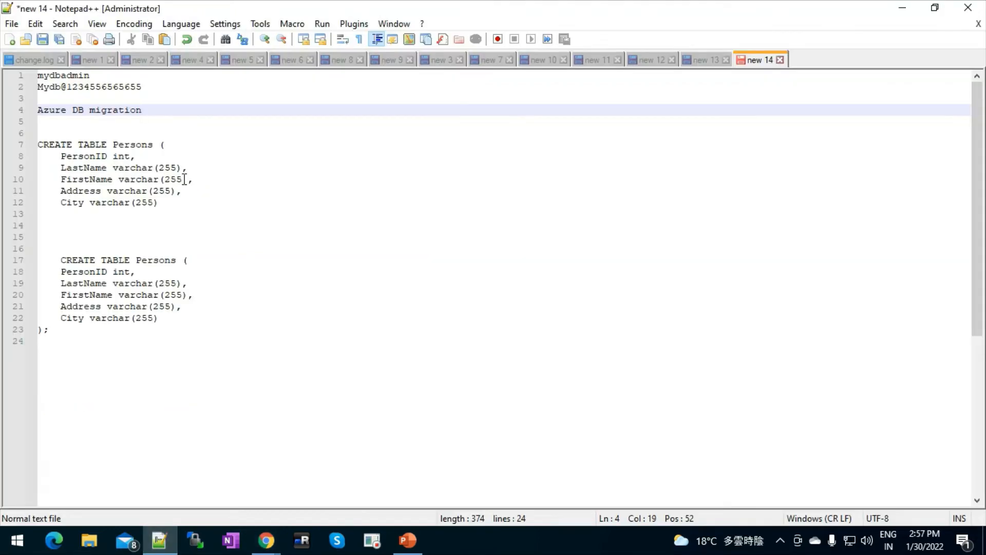
{"action": "left_click", "coordinate": [97, 77]}
{"action": "left_click_drag", "start_coordinate": [90, 77], "coordinate": [5, 80]}
{"action": "key", "text": "ctrl+c"}
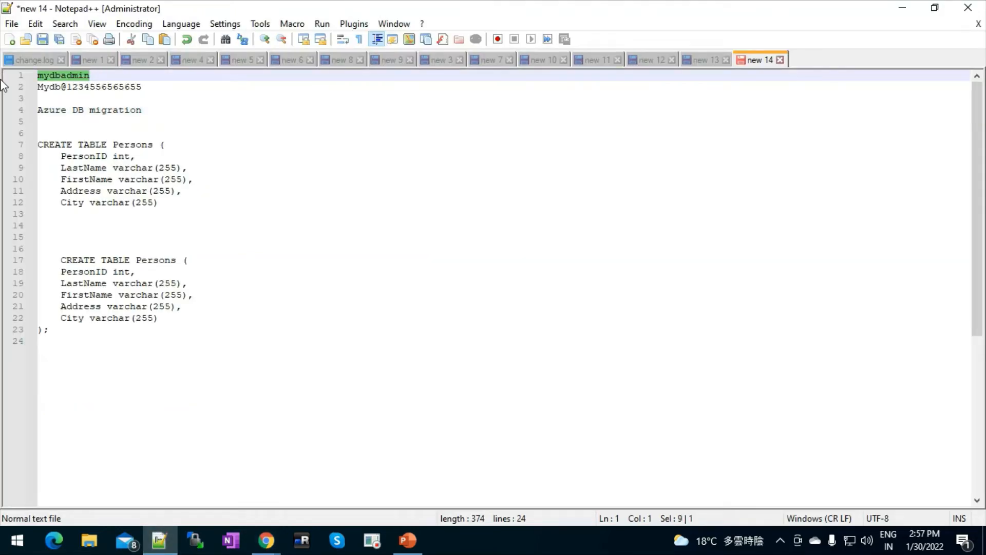
{"action": "key", "text": "alt+Tab"}
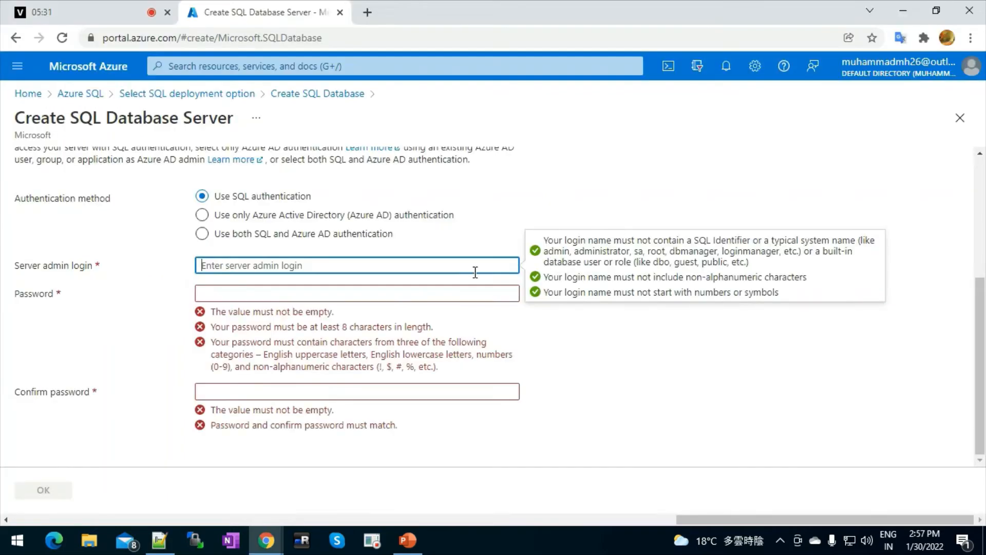
{"action": "key", "text": "ctrl+v"}
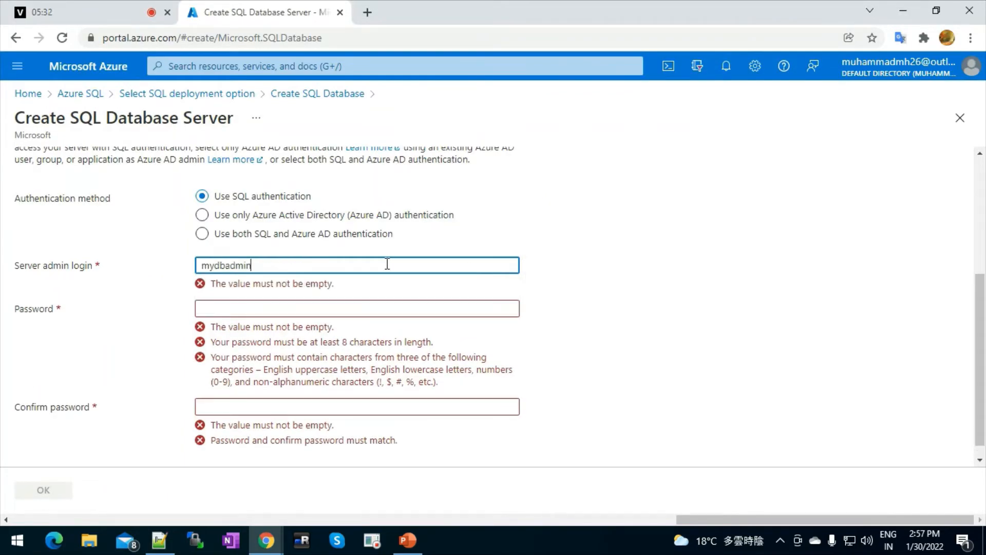
{"action": "key", "text": "Tab"}
Copy the saved password from Notepad++ into both Password and Confirm password.
{"action": "key", "text": "alt+Tab"}
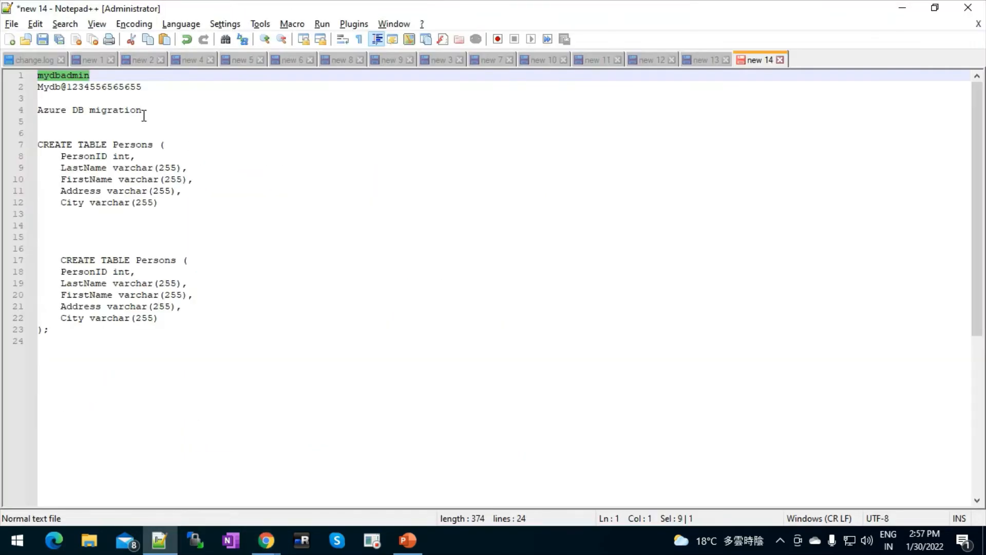
{"action": "left_click_drag", "start_coordinate": [147, 88], "coordinate": [33, 87]}
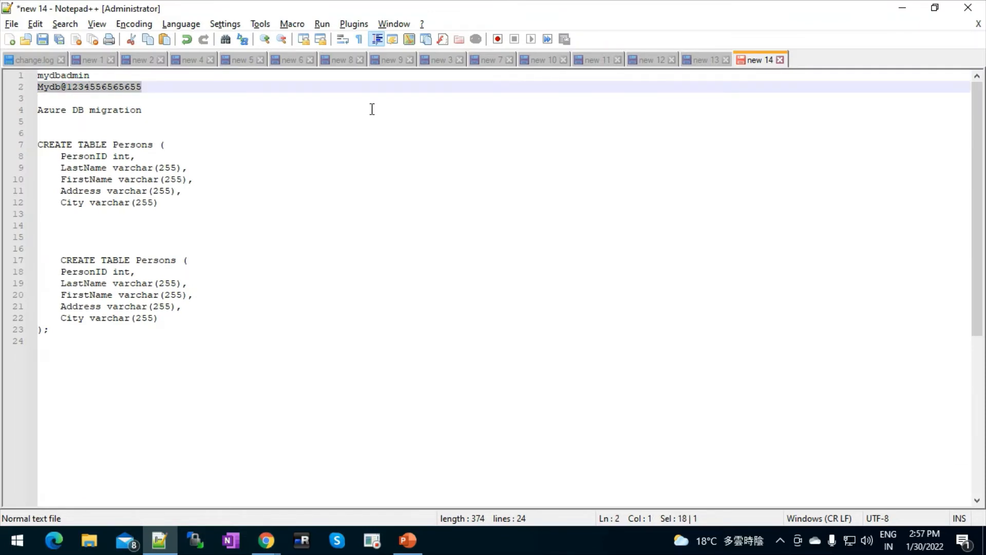
{"action": "key", "text": "alt+Tab"}
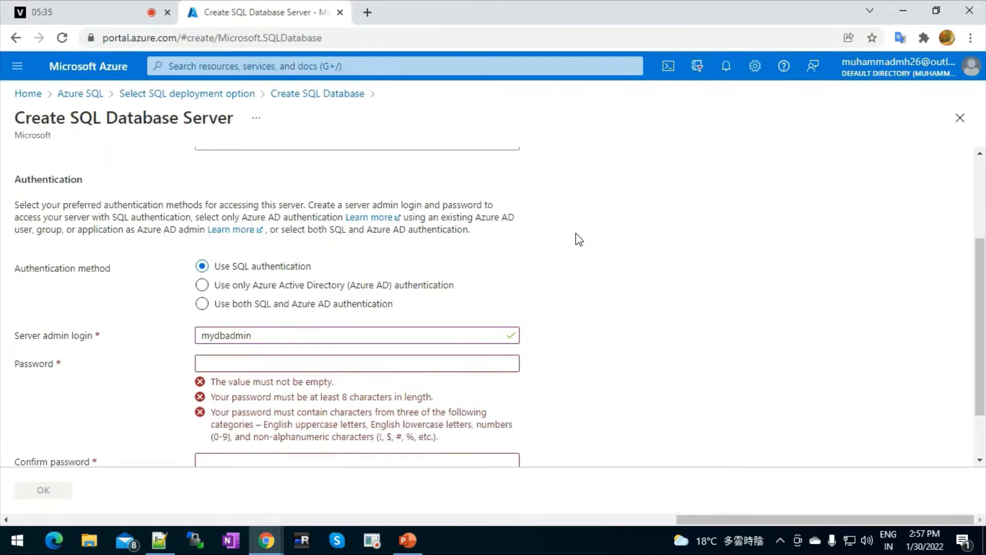
{"action": "left_click", "coordinate": [575, 233]}
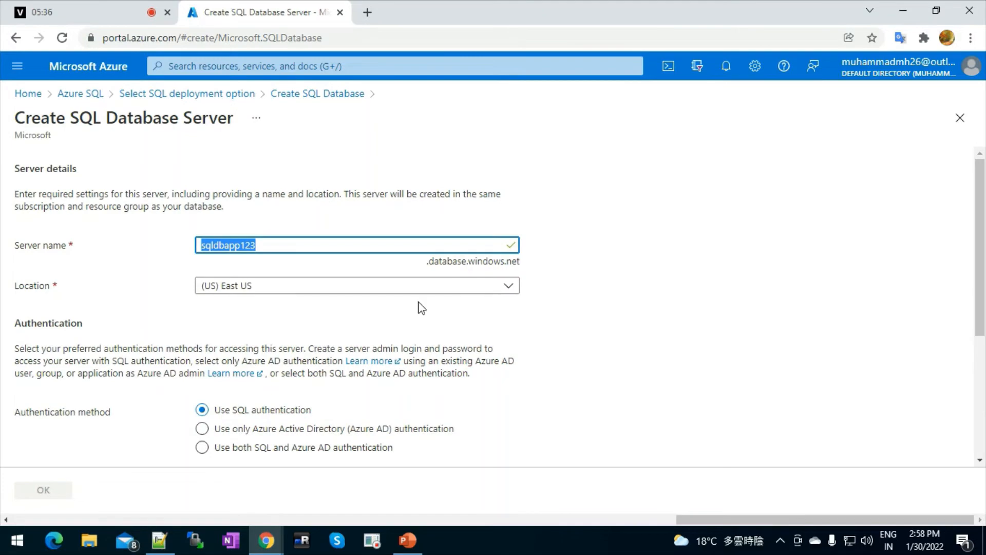
{"action": "scroll", "coordinate": [978, 280], "scroll_direction": "down", "scroll_amount": 4}
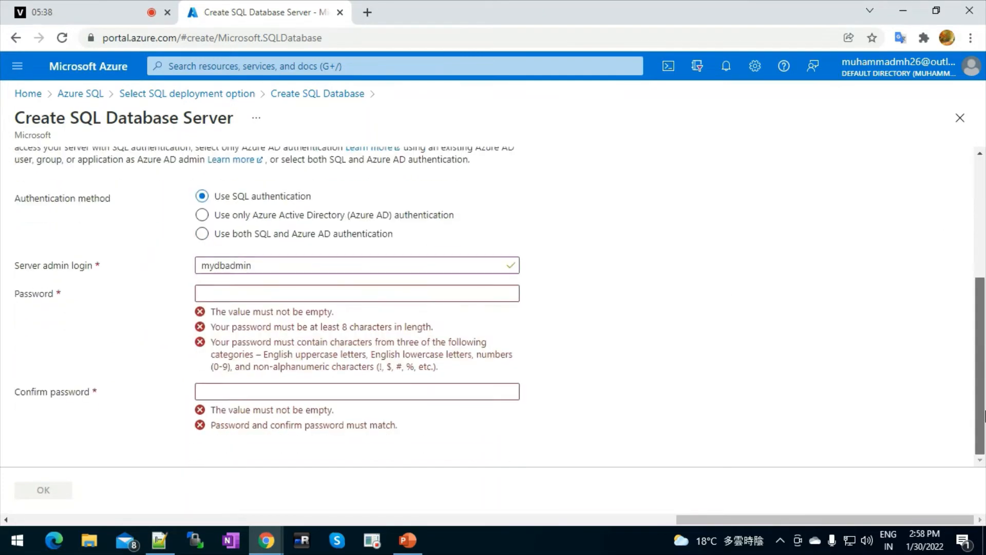
{"action": "left_click", "coordinate": [279, 292]}
{"action": "key", "text": "ctrl+v"}
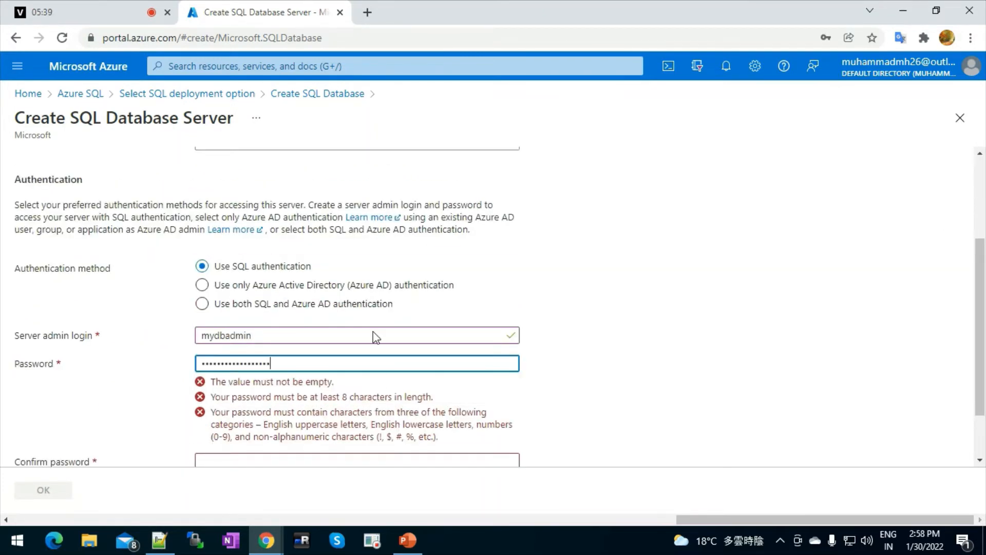
{"action": "left_click", "coordinate": [231, 393]}
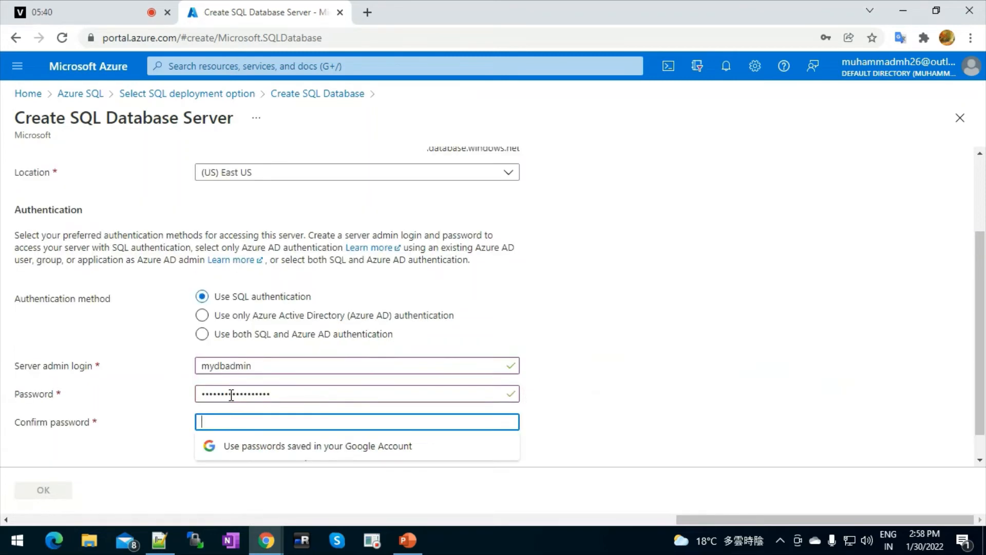
{"action": "key", "text": "ctrl+v"}
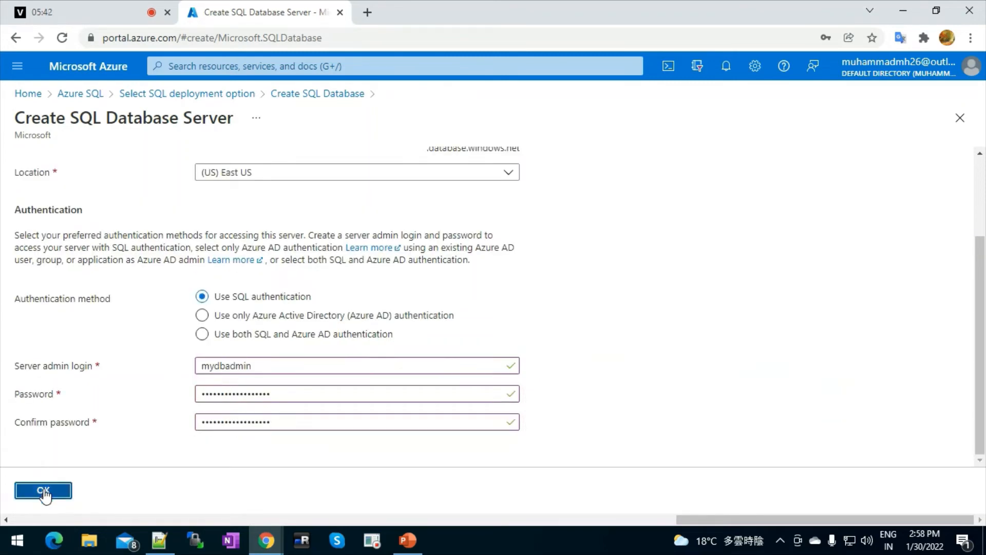
Confirm server sqldbapp123 and choose the Basic service tier for compute and storage.
{"action": "left_click", "coordinate": [45, 491]}
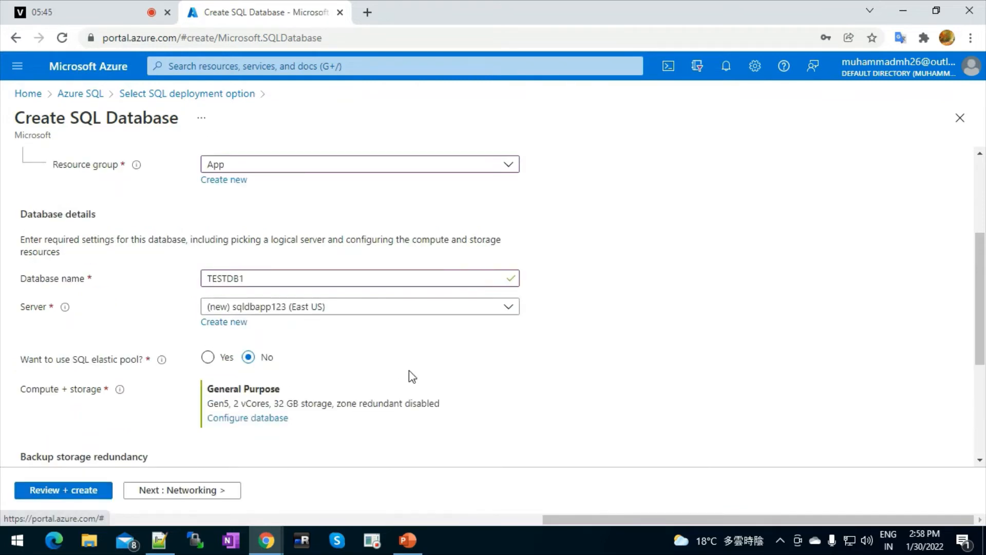
{"action": "left_click", "coordinate": [267, 418]}
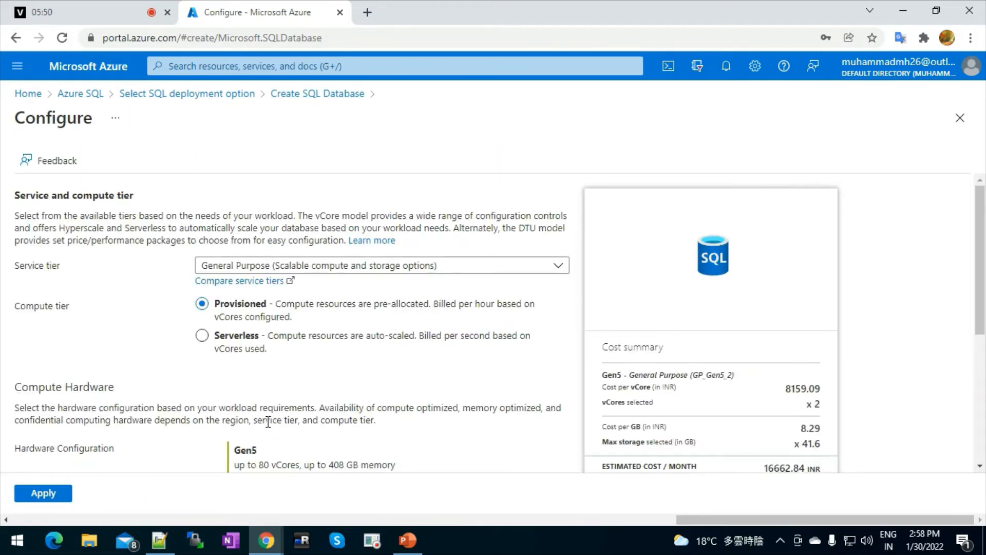
{"action": "left_click", "coordinate": [353, 272]}
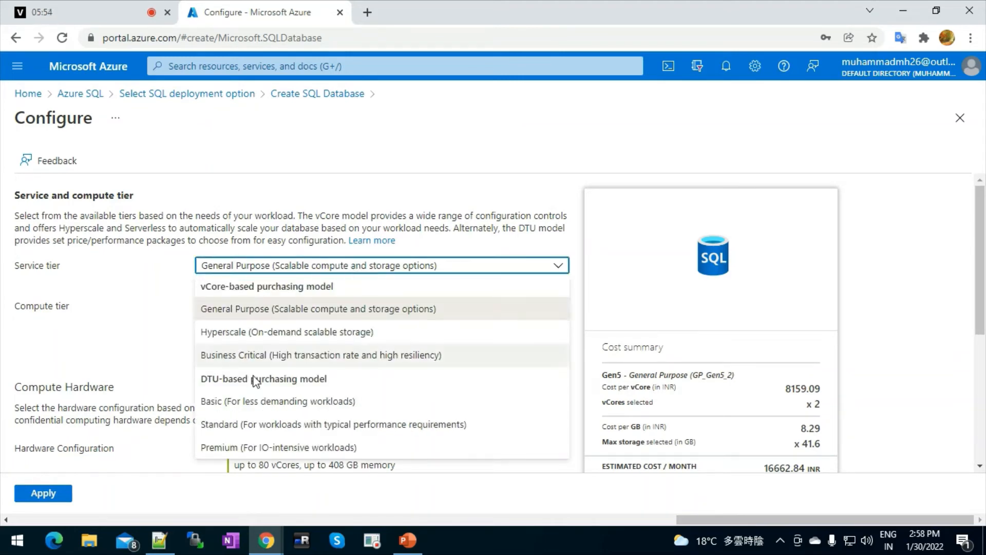
{"action": "left_click", "coordinate": [273, 405]}
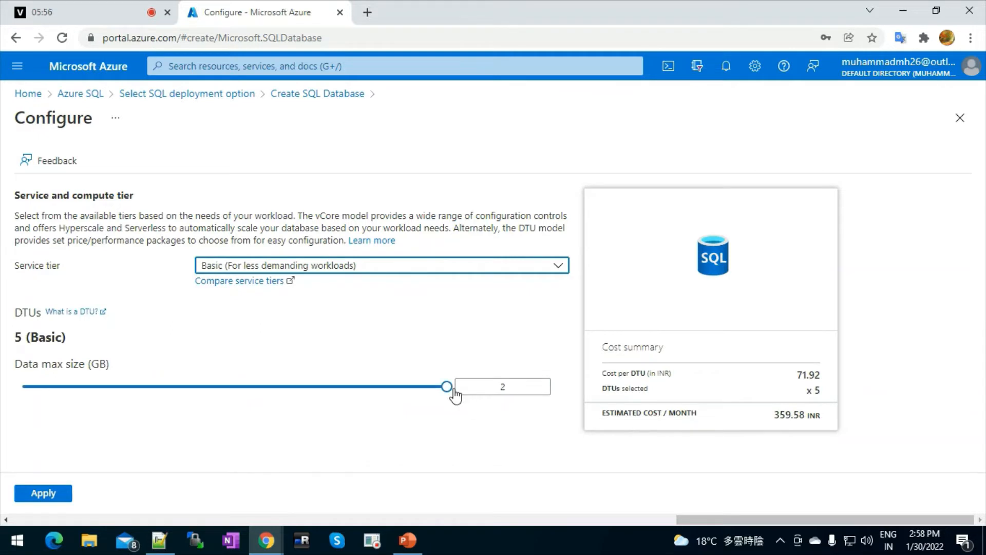
{"action": "left_click", "coordinate": [425, 271]}
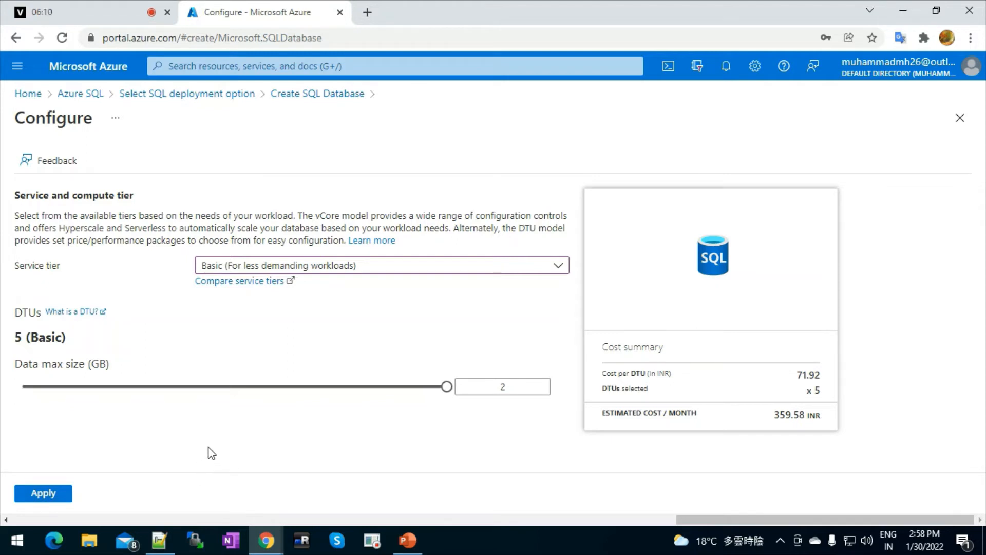
Apply Basic, go through Networking, Security, Additional settings and Tags, then create TESTDB1.
{"action": "left_click", "coordinate": [41, 494]}
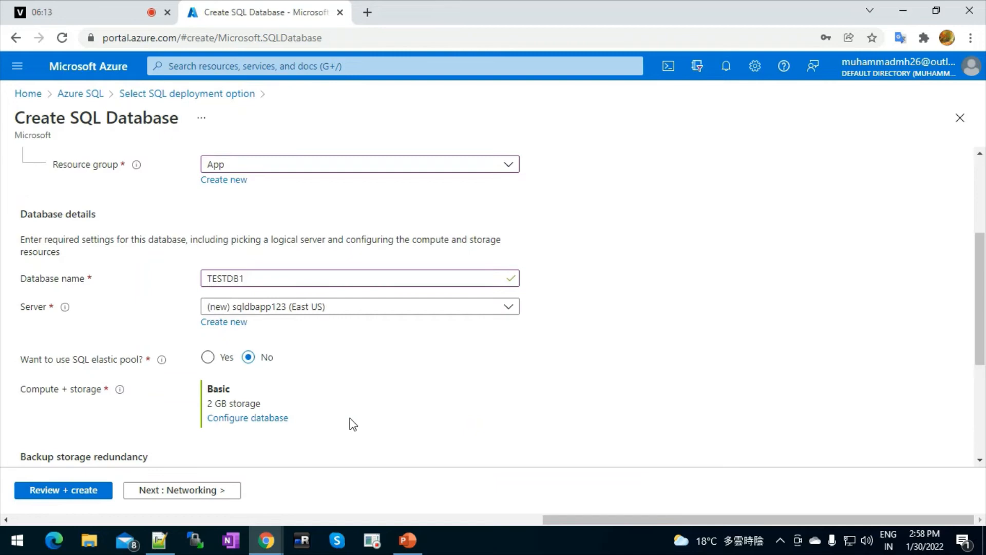
{"action": "left_click", "coordinate": [183, 492]}
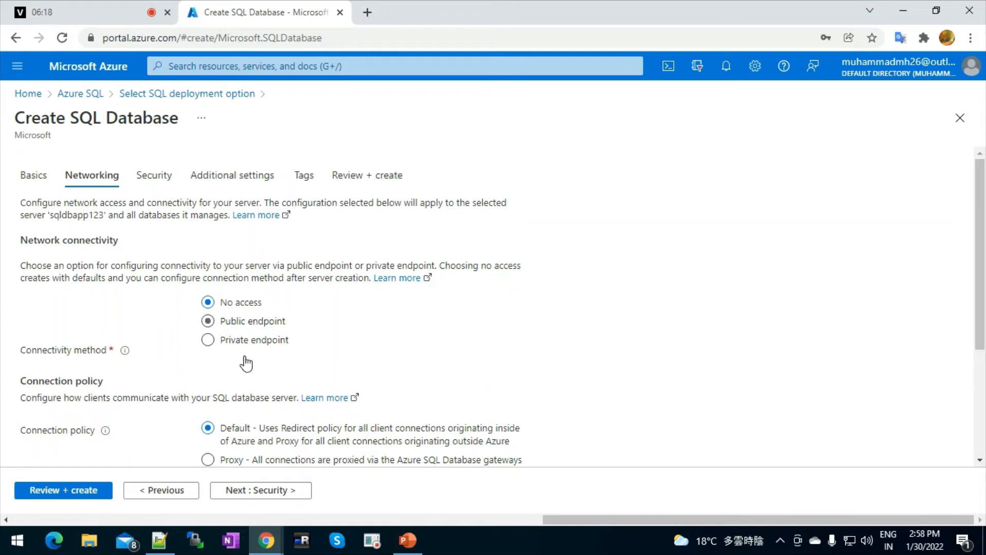
{"action": "left_click", "coordinate": [264, 494]}
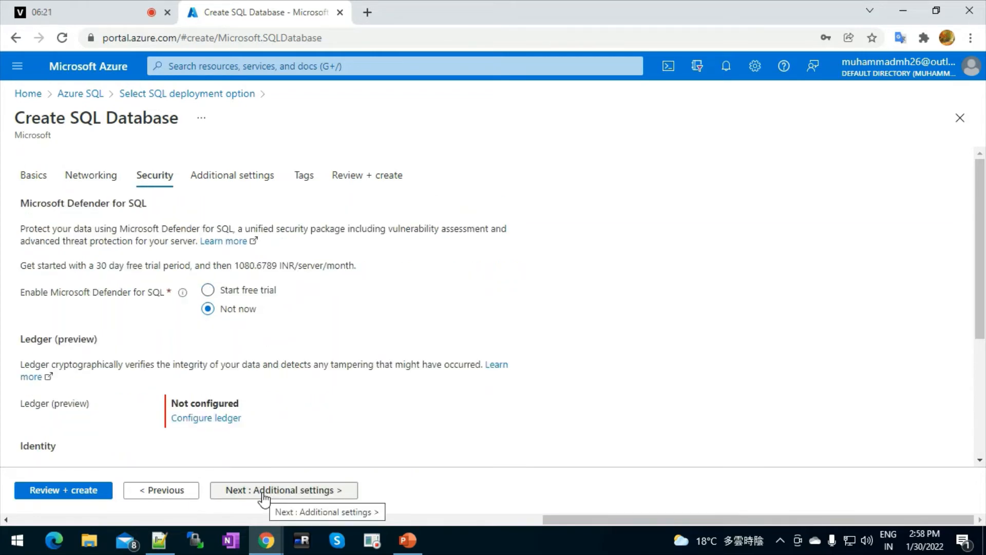
{"action": "left_click", "coordinate": [194, 494]}
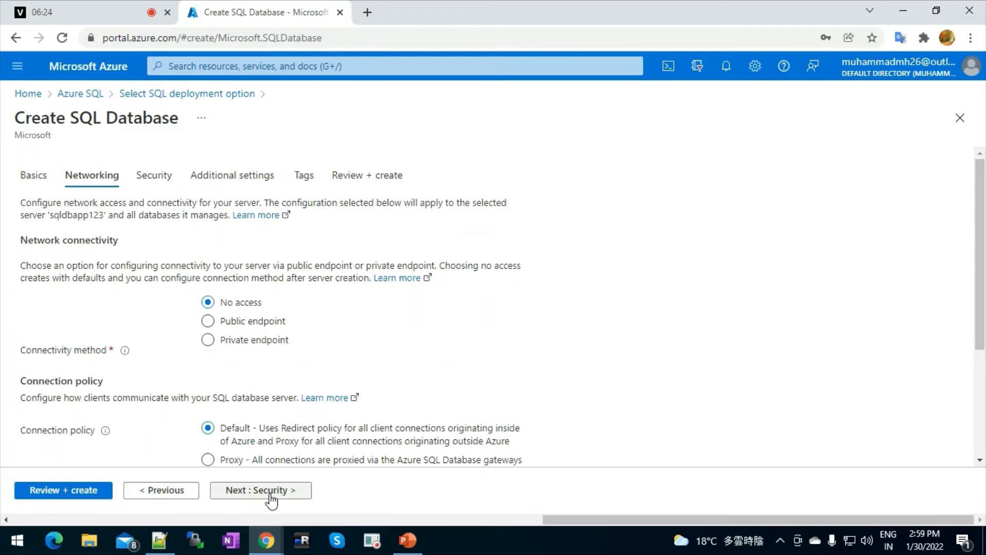
{"action": "left_click", "coordinate": [265, 498]}
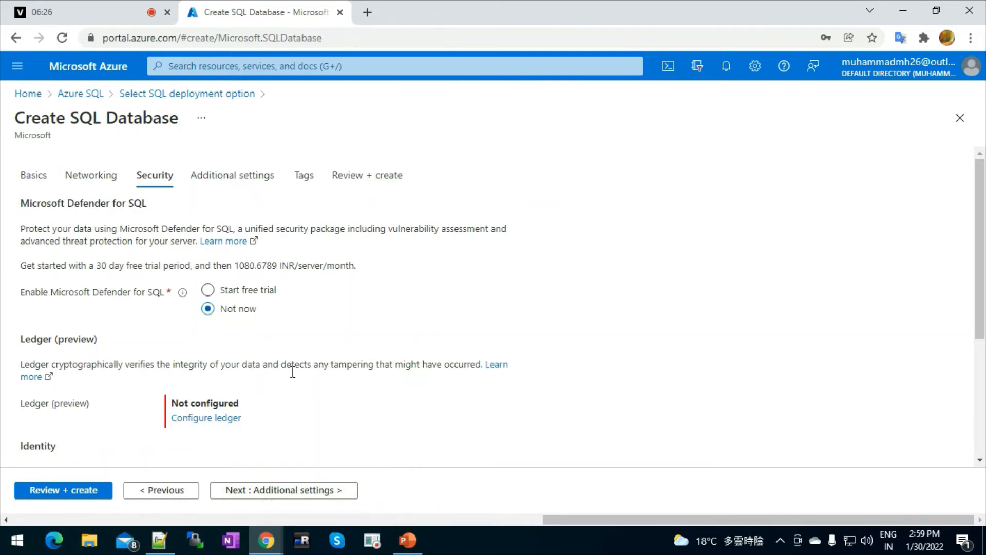
{"action": "left_click", "coordinate": [266, 497]}
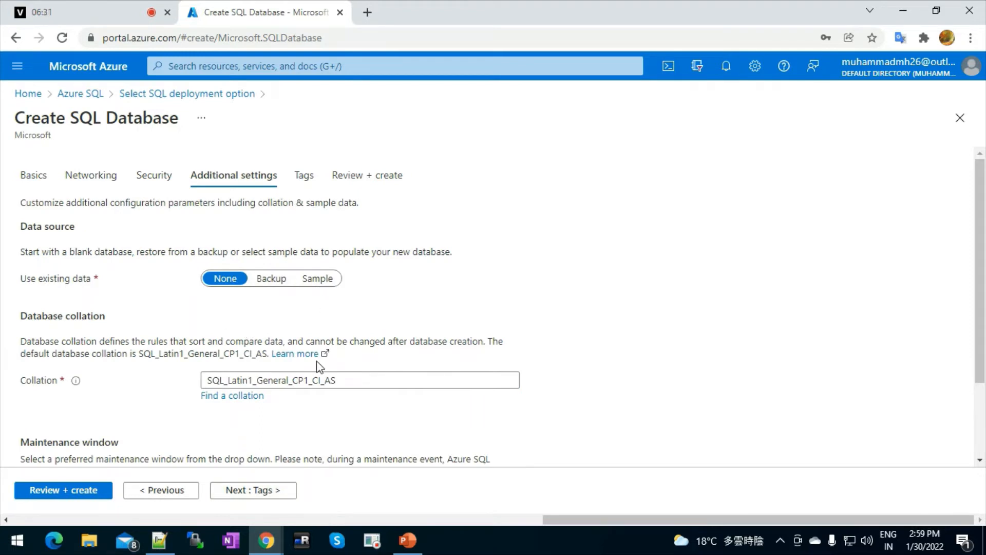
{"action": "left_click", "coordinate": [242, 501]}
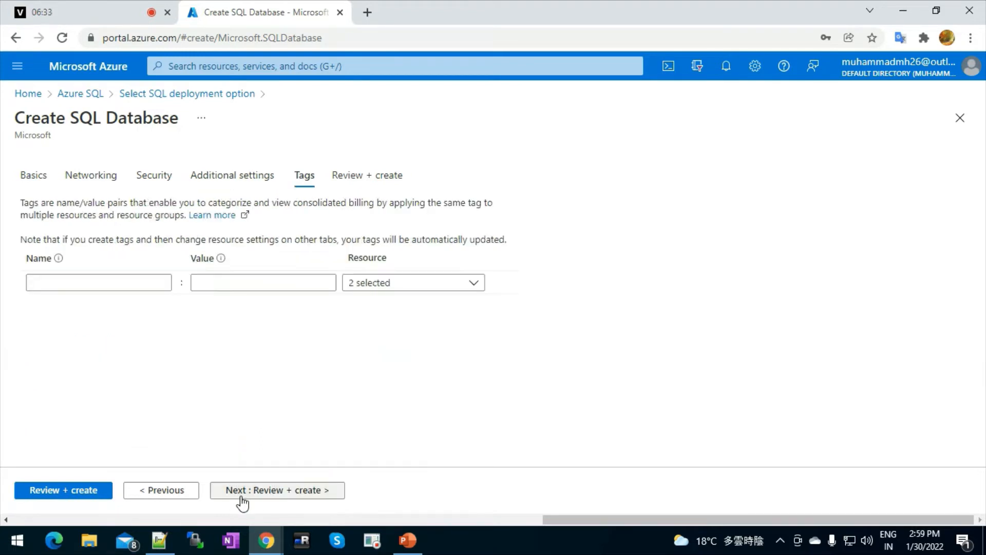
{"action": "left_click", "coordinate": [80, 492]}
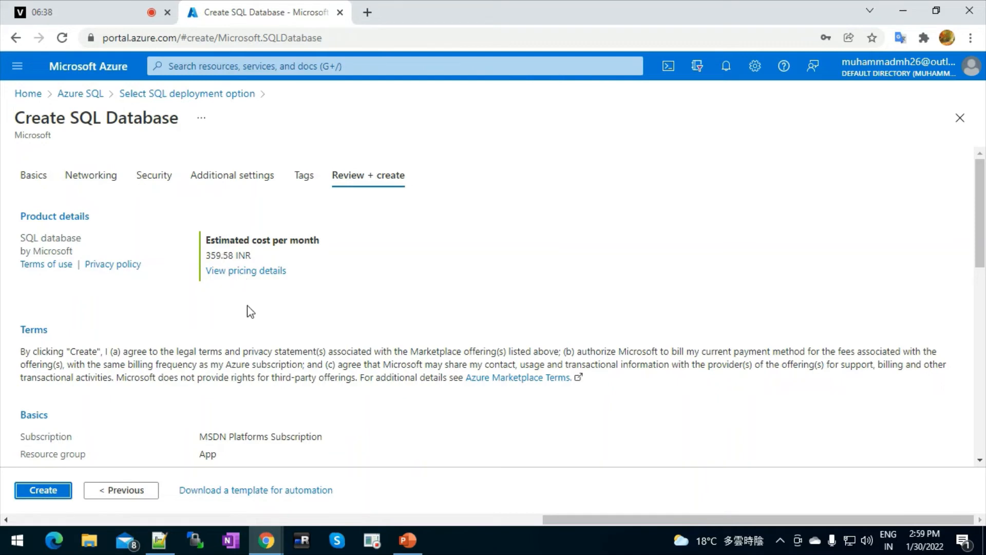
{"action": "left_click", "coordinate": [55, 492]}
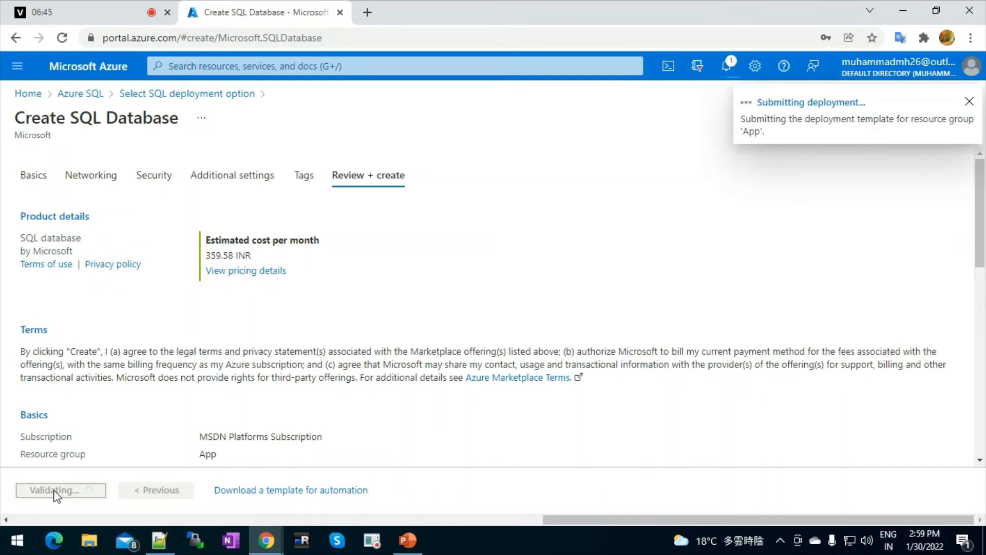
{"action": "left_click", "coordinate": [408, 540]}
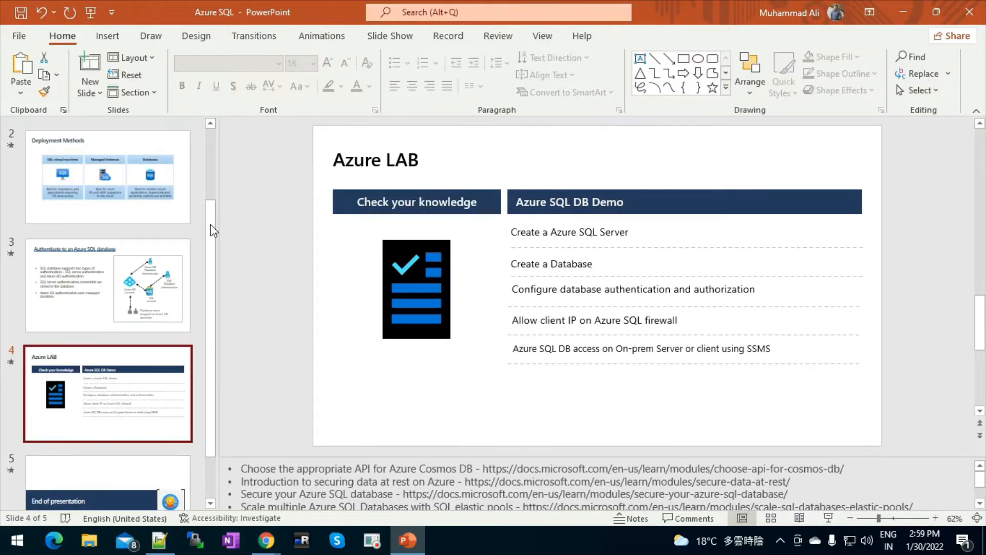
{"action": "left_click", "coordinate": [145, 163]}
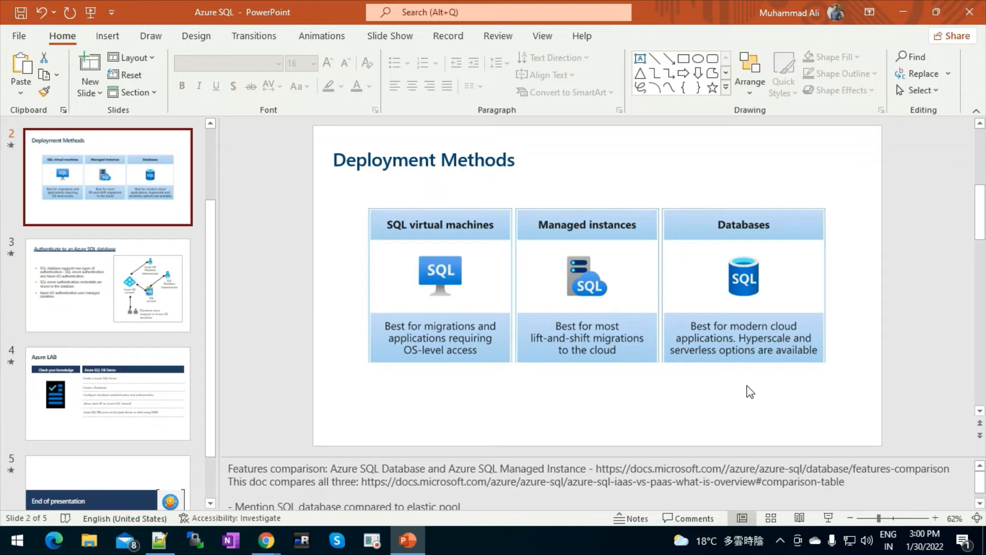
{"action": "left_click", "coordinate": [898, 14]}
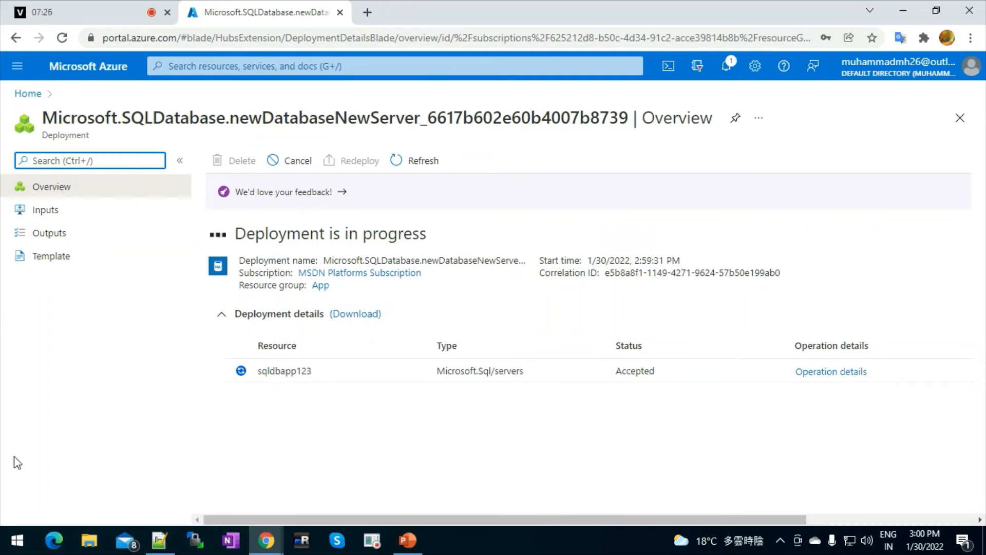
Launch SQL Server Management Studio 18 from a Start menu search for ssms.
{"action": "left_click", "coordinate": [17, 540]}
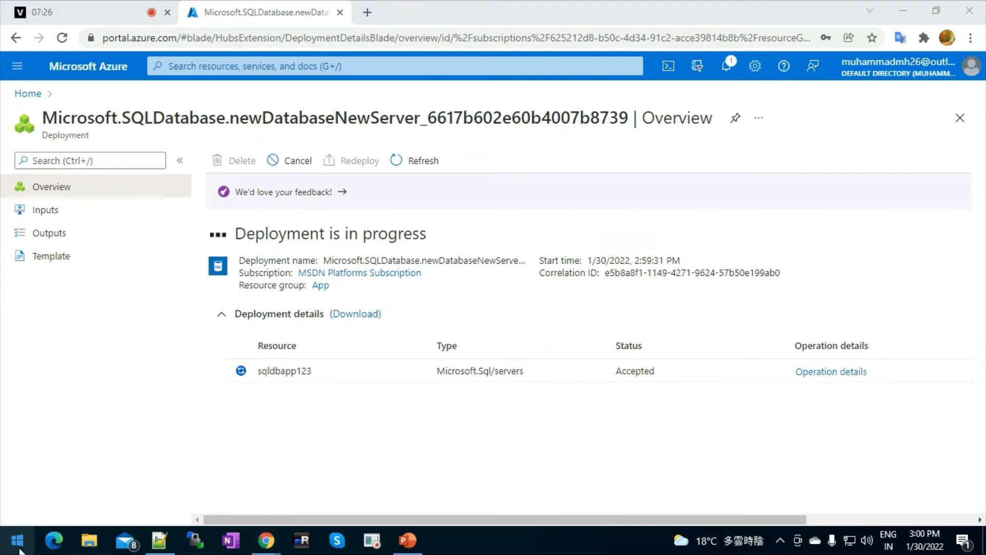
{"action": "type", "text": "ssms"}
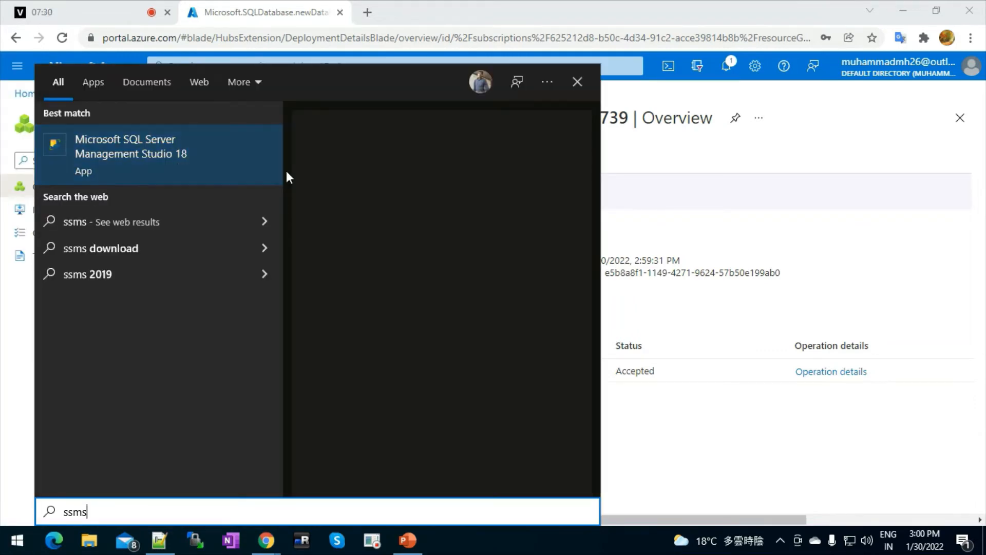
{"action": "left_click", "coordinate": [150, 155]}
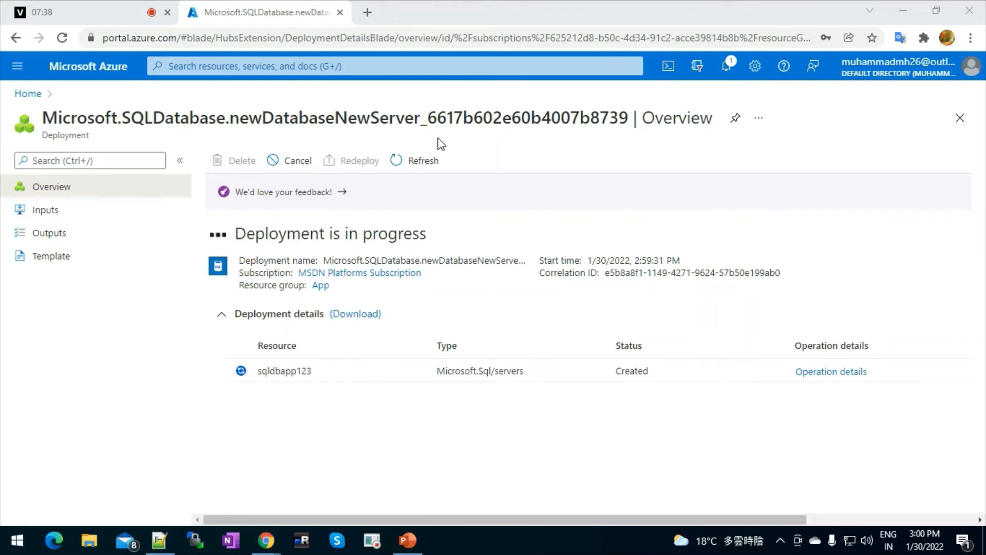
Browse the app list and Start search, then return to the Azure deployment page.
{"action": "left_click", "coordinate": [19, 539]}
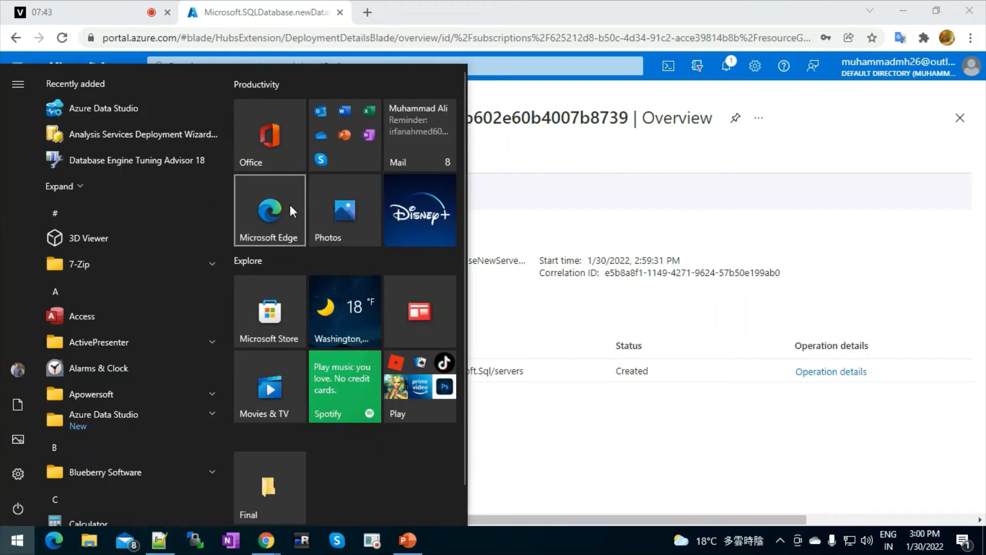
{"action": "left_click", "coordinate": [507, 20]}
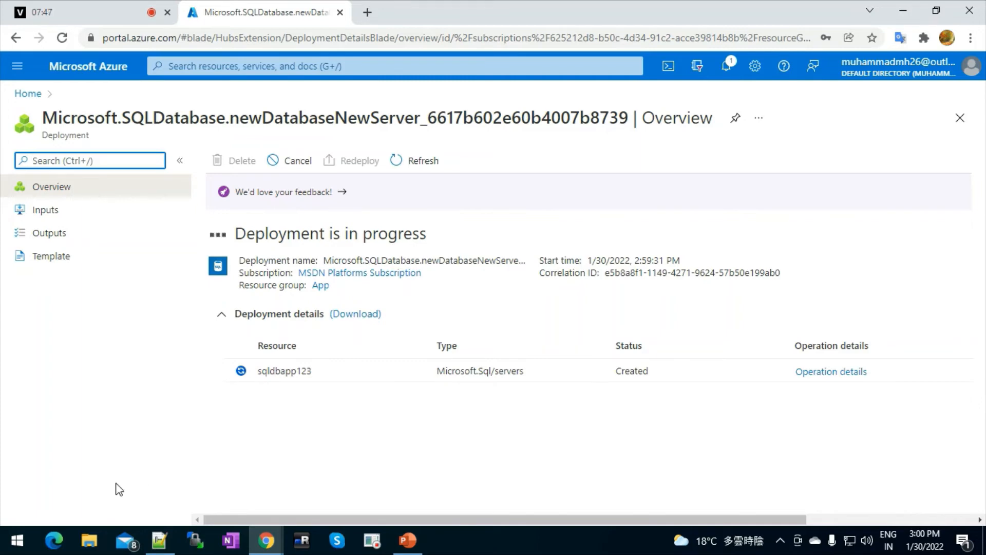
{"action": "left_click", "coordinate": [14, 547]}
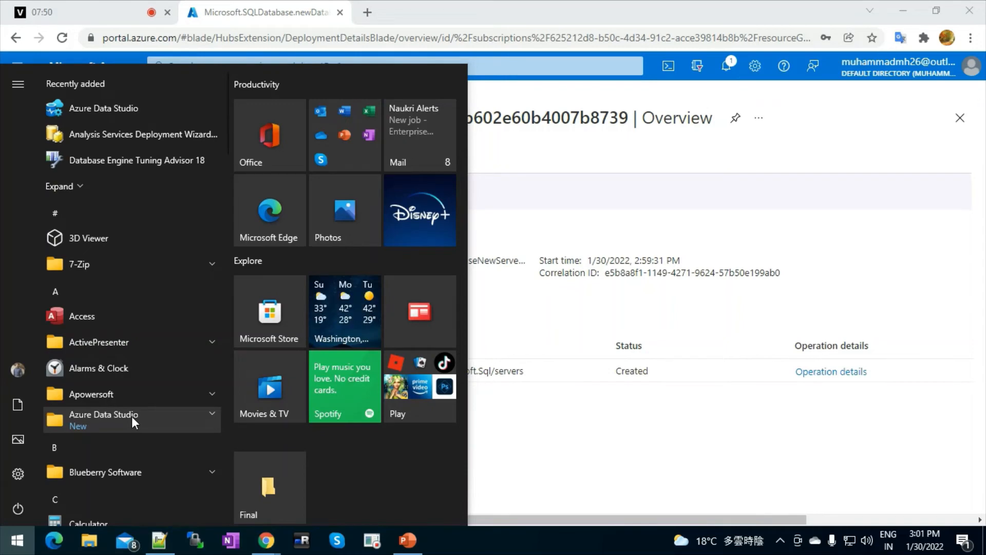
{"action": "left_click", "coordinate": [24, 548]}
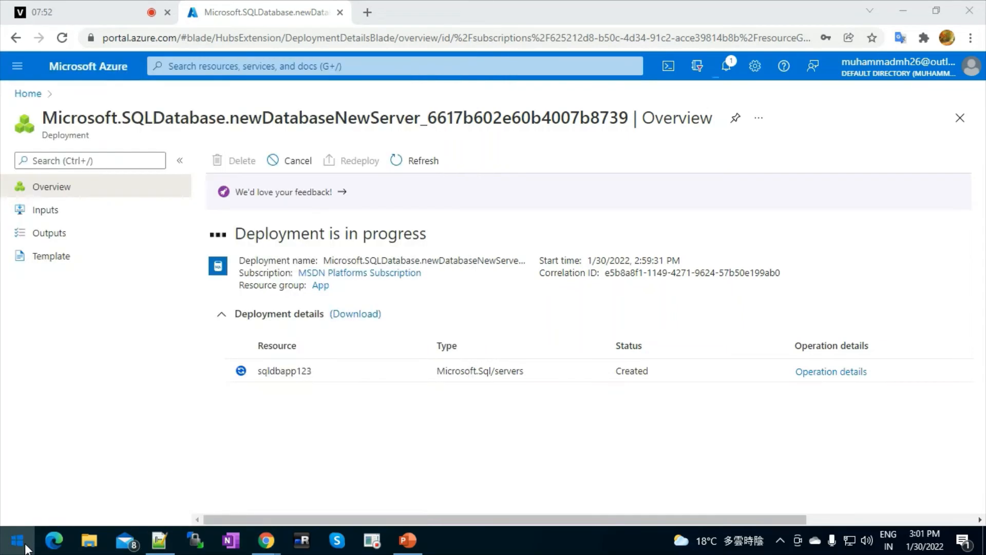
{"action": "left_click", "coordinate": [25, 547]}
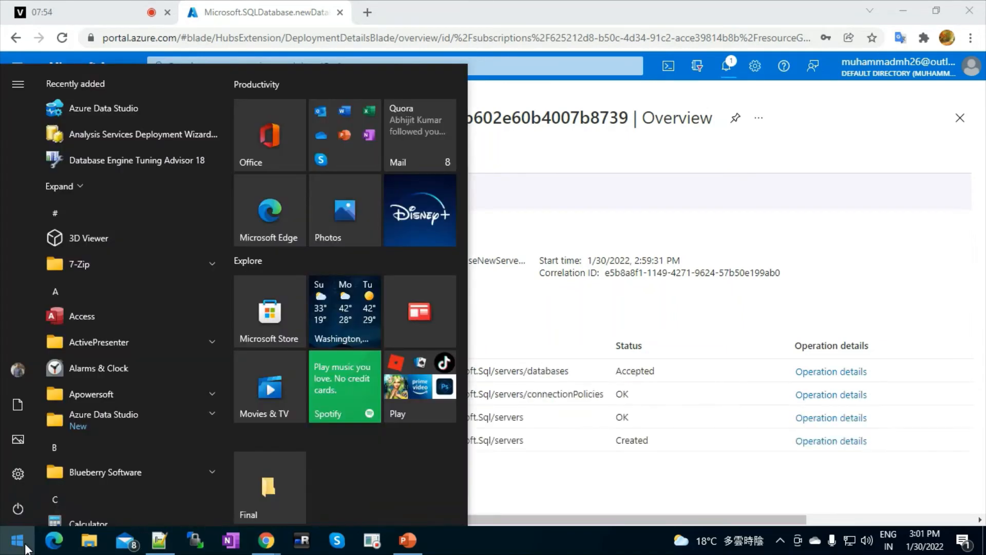
{"action": "key", "text": "super"}
{"action": "type", "text": "ss"}
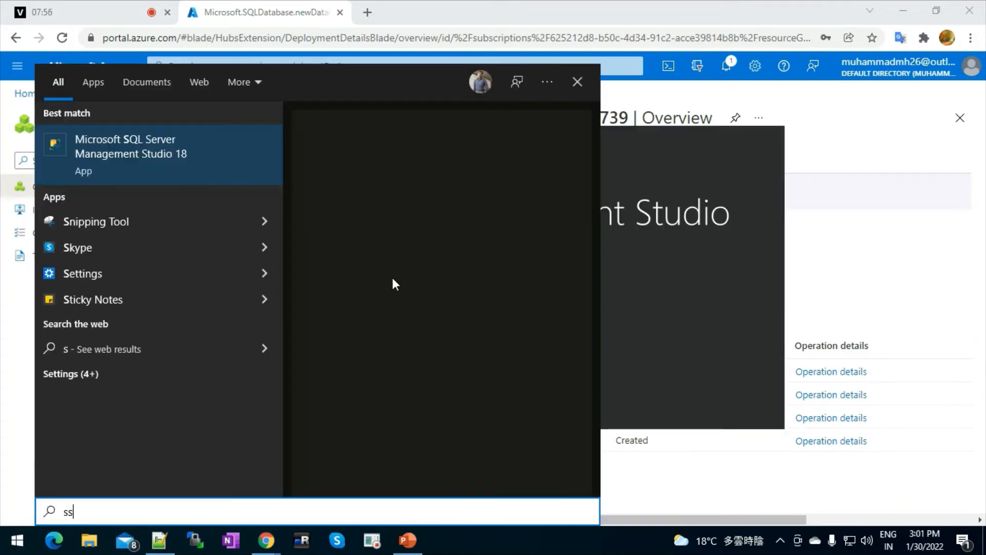
{"action": "left_click", "coordinate": [656, 162]}
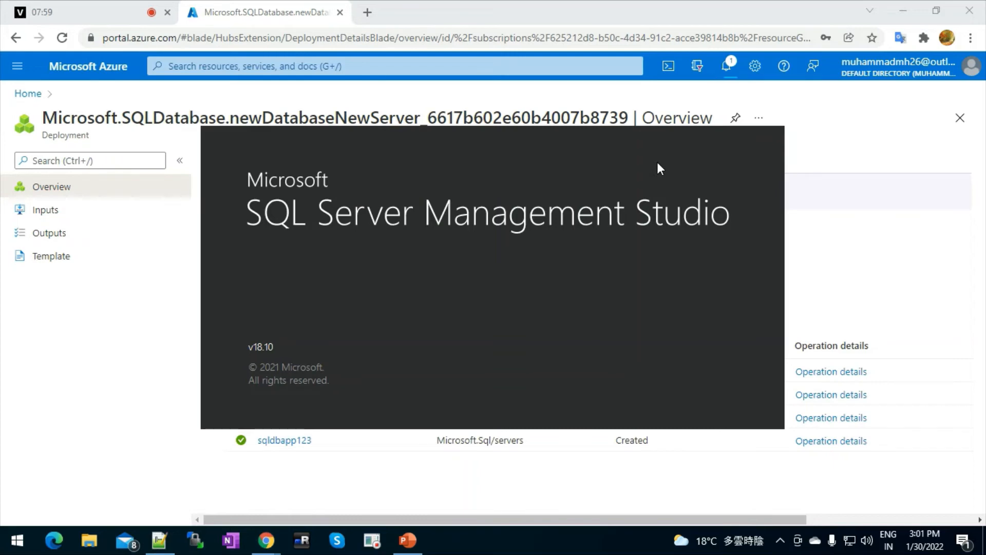
{"action": "left_click", "coordinate": [833, 114]}
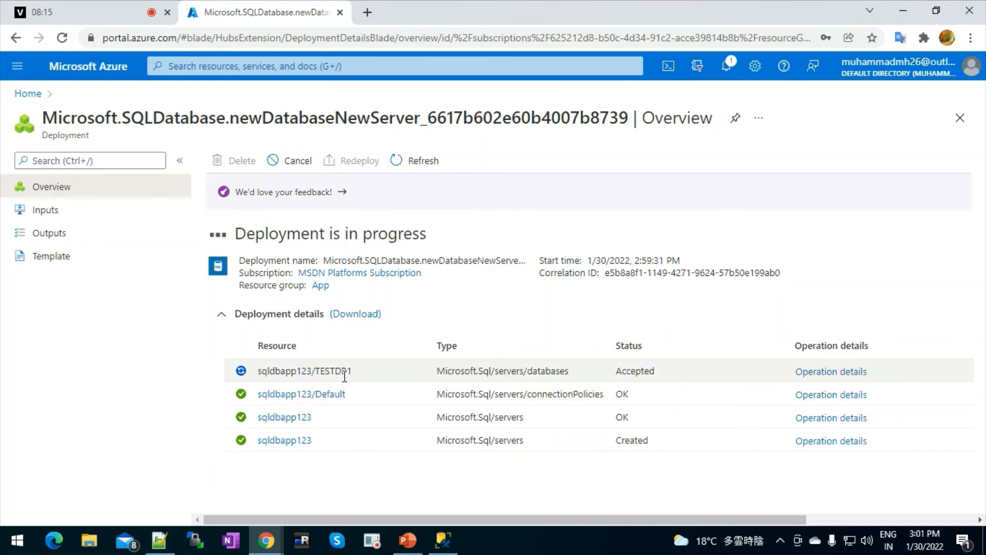
Clear the Server name and paste the saved password from Notepad++ into Password.
{"action": "left_click", "coordinate": [444, 540]}
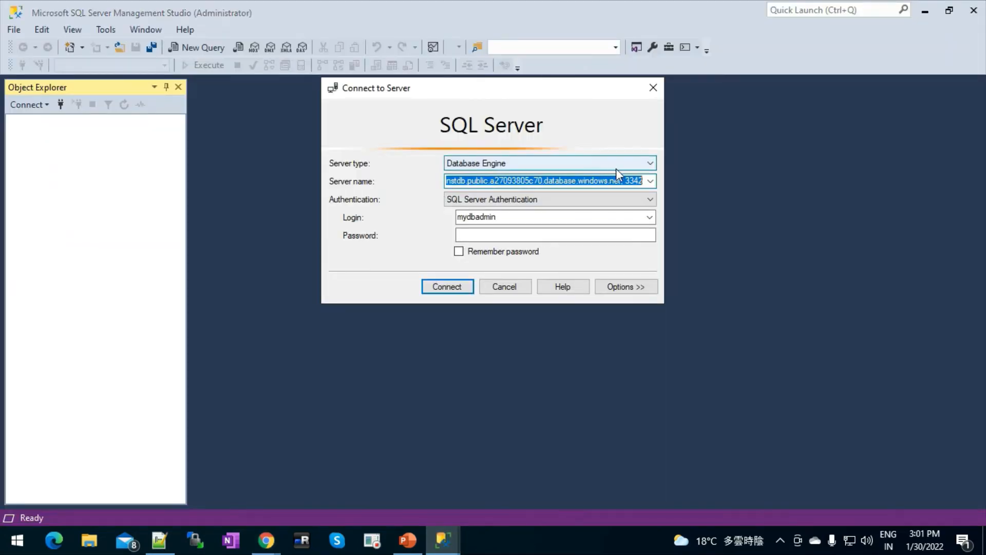
{"action": "key", "text": "BackSpace"}
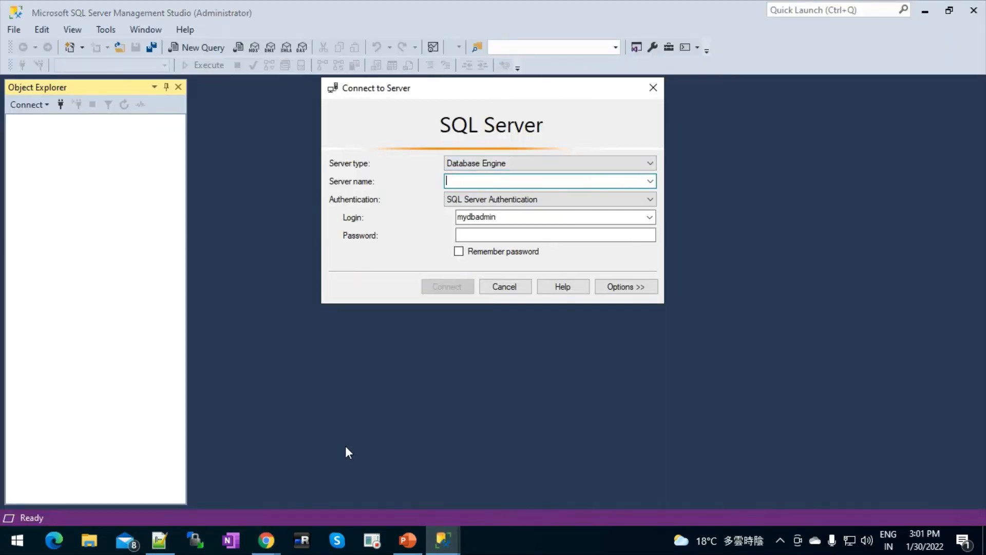
{"action": "left_click", "coordinate": [162, 543]}
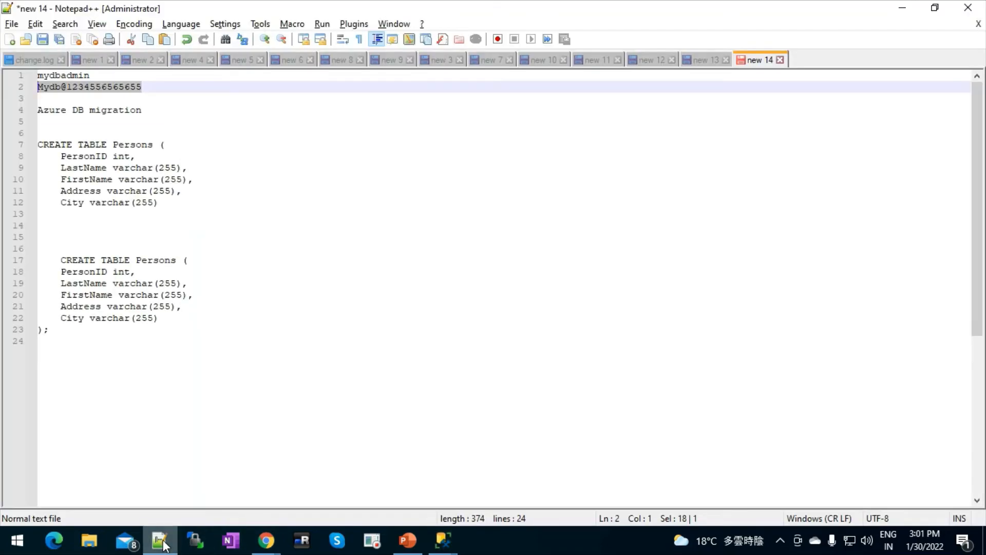
{"action": "left_click", "coordinate": [146, 87]}
{"action": "left_click_drag", "start_coordinate": [146, 87], "coordinate": [37, 87]}
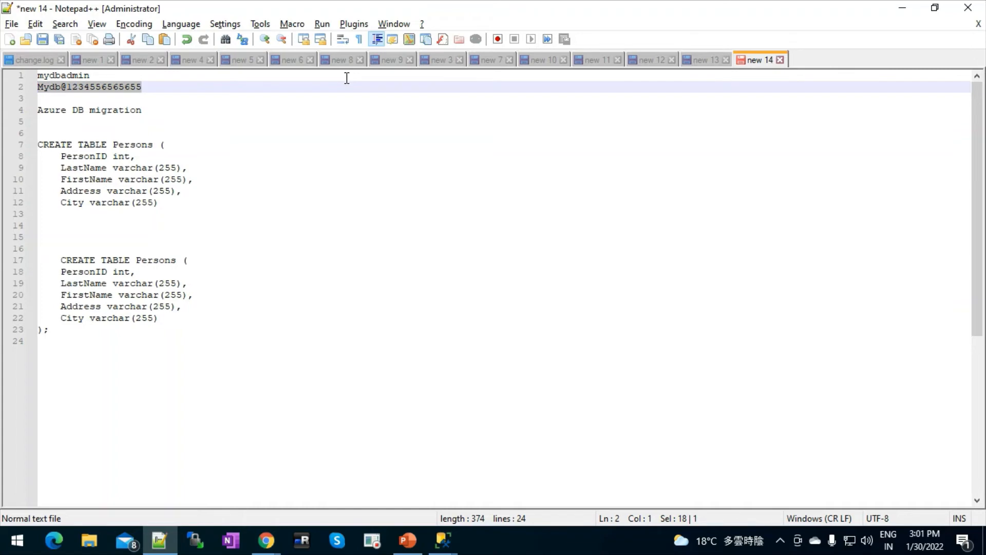
{"action": "key", "text": "alt+Tab"}
{"action": "left_click", "coordinate": [478, 234]}
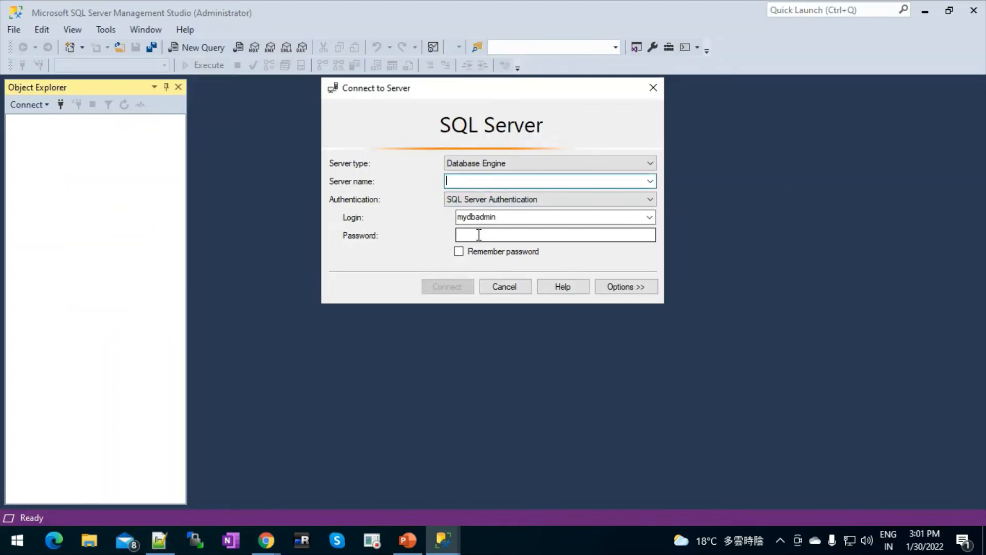
{"action": "key", "text": "ctrl+v"}
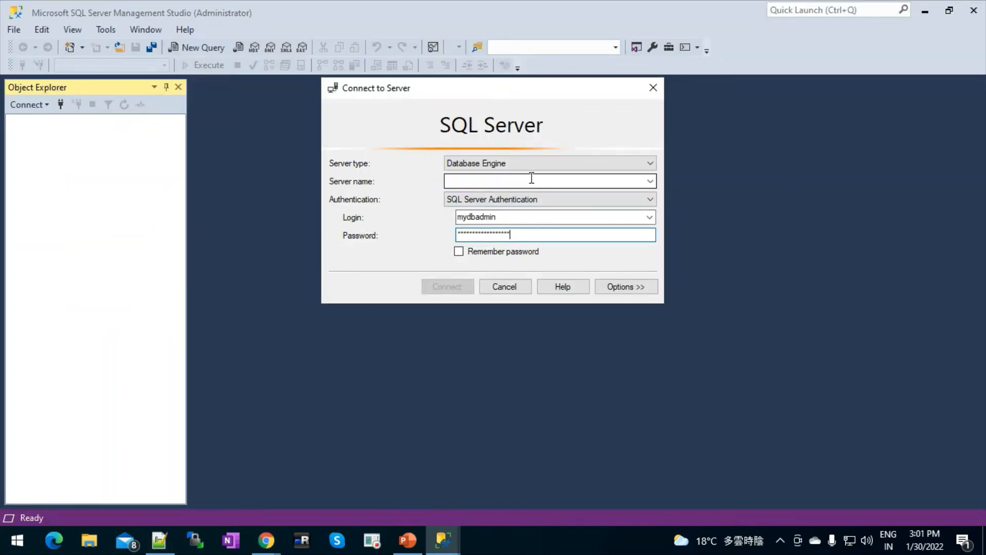
Minimize Management Studio and return to the Azure portal in the browser.
{"action": "left_click", "coordinate": [923, 18]}
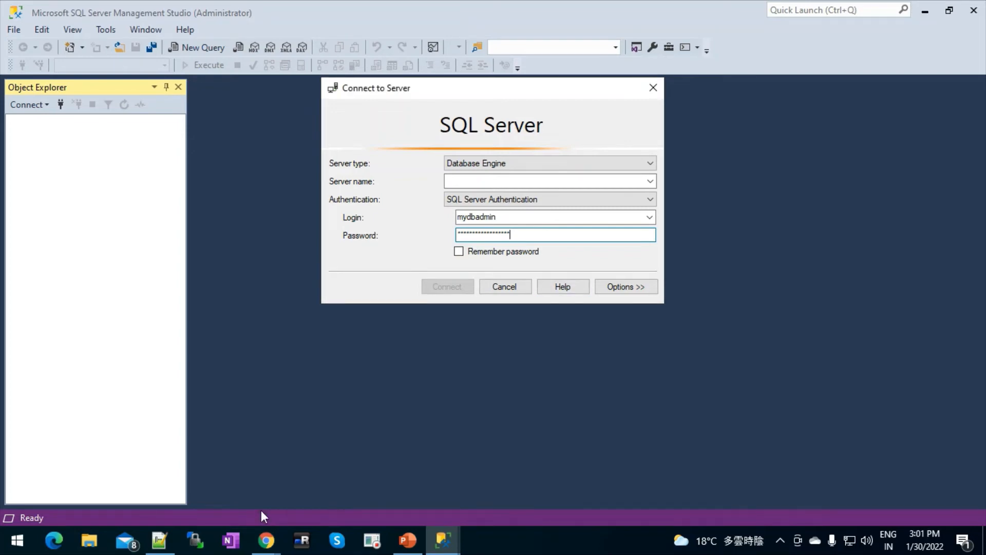
{"action": "mouse_move", "coordinate": [259, 551]}
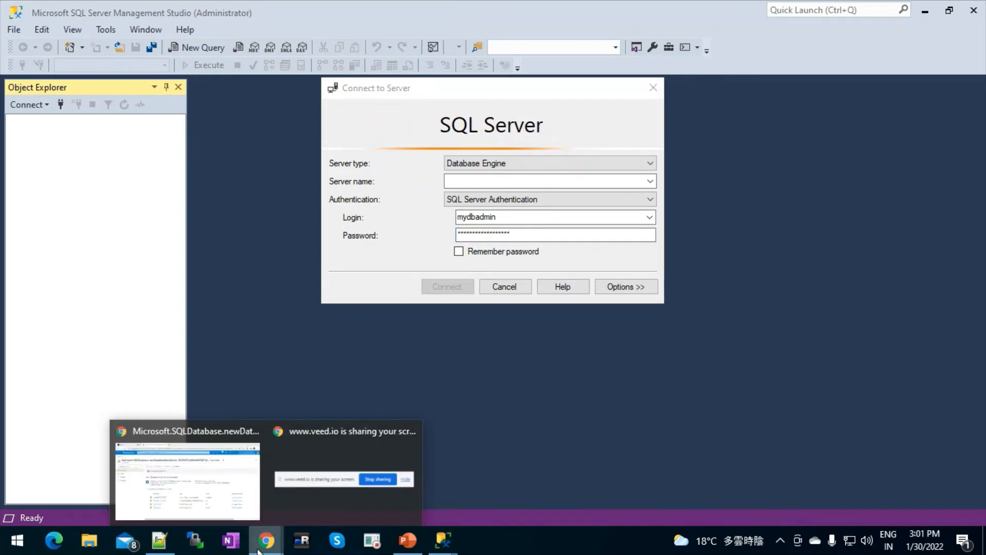
{"action": "left_click", "coordinate": [191, 478]}
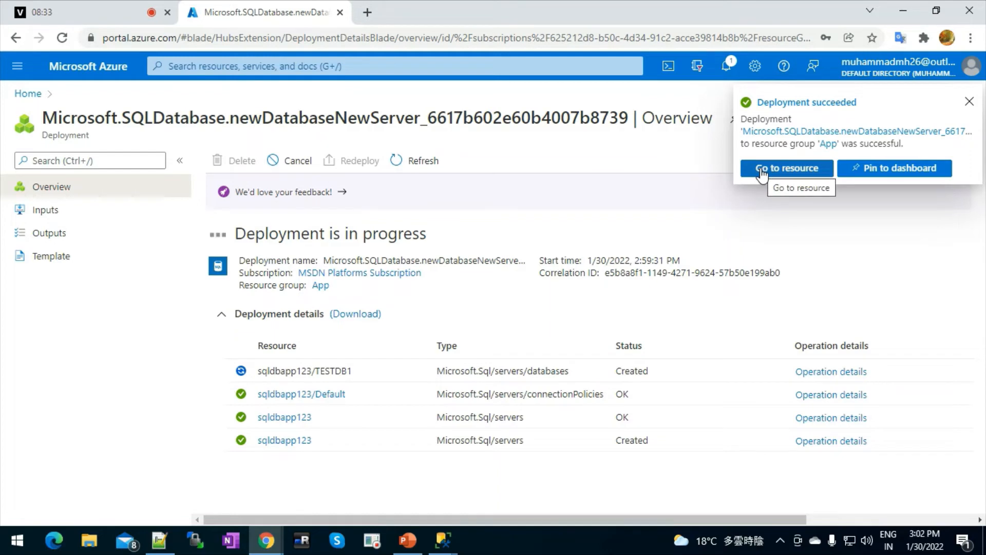
Go to the TESTDB1 resource and copy server name sqldbapp123.database.windows.net.
{"action": "left_click", "coordinate": [761, 171]}
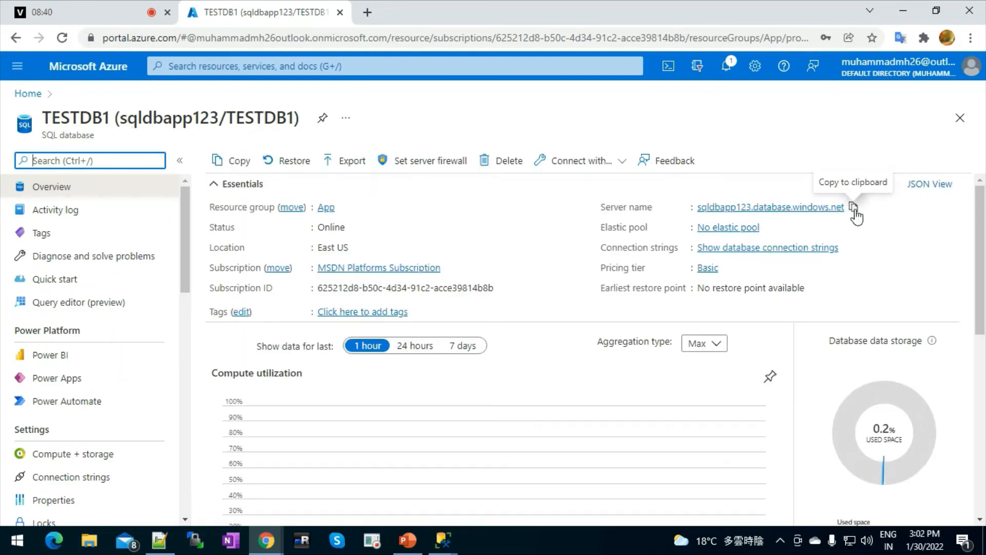
{"action": "left_click", "coordinate": [854, 208]}
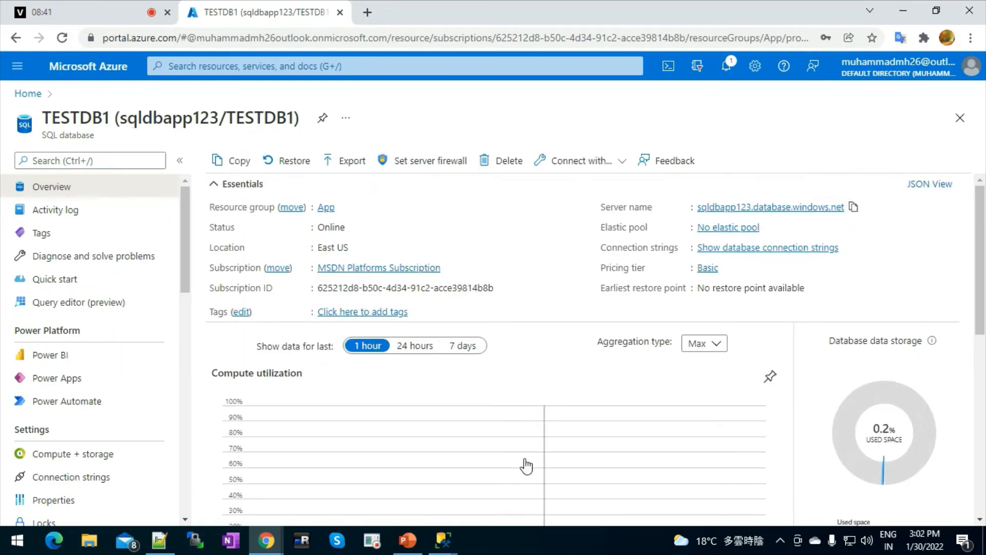
{"action": "mouse_move", "coordinate": [443, 540]}
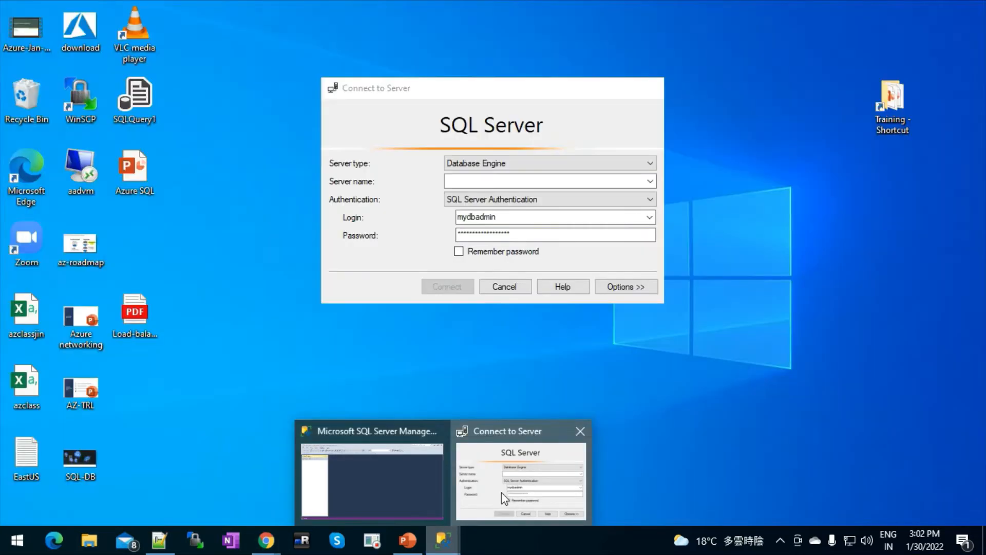
{"action": "left_click", "coordinate": [502, 492]}
Connect to sqldbapp123.database.windows.net, which is blocked by the client-IP firewall.
{"action": "left_click", "coordinate": [473, 181]}
{"action": "key", "text": "ctrl+v"}
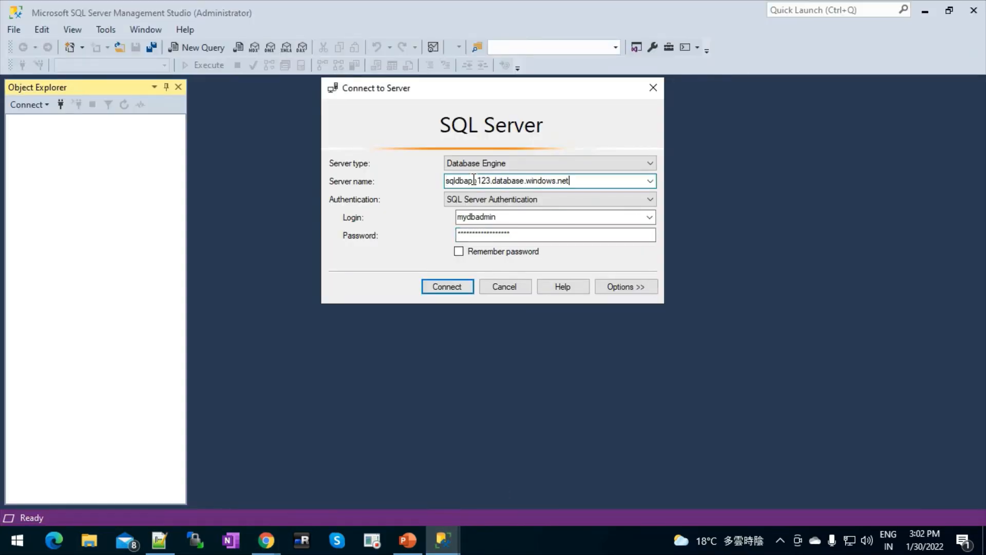
{"action": "left_click", "coordinate": [441, 288]}
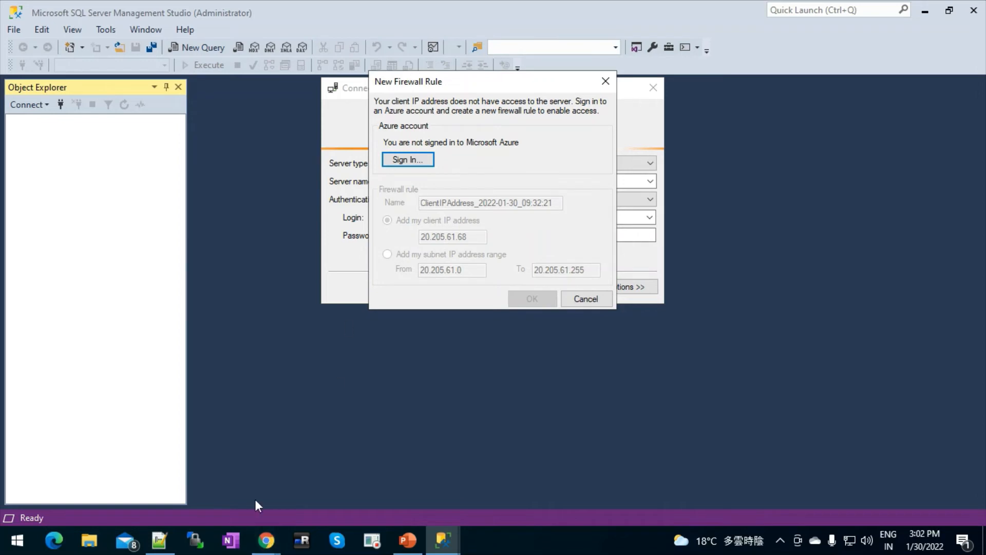
{"action": "mouse_move", "coordinate": [266, 543]}
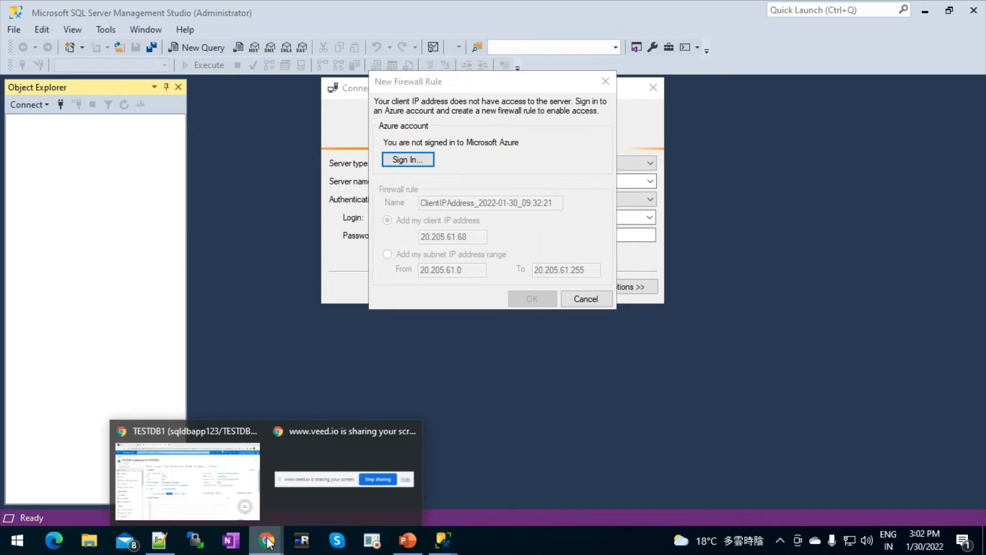
{"action": "left_click", "coordinate": [209, 471]}
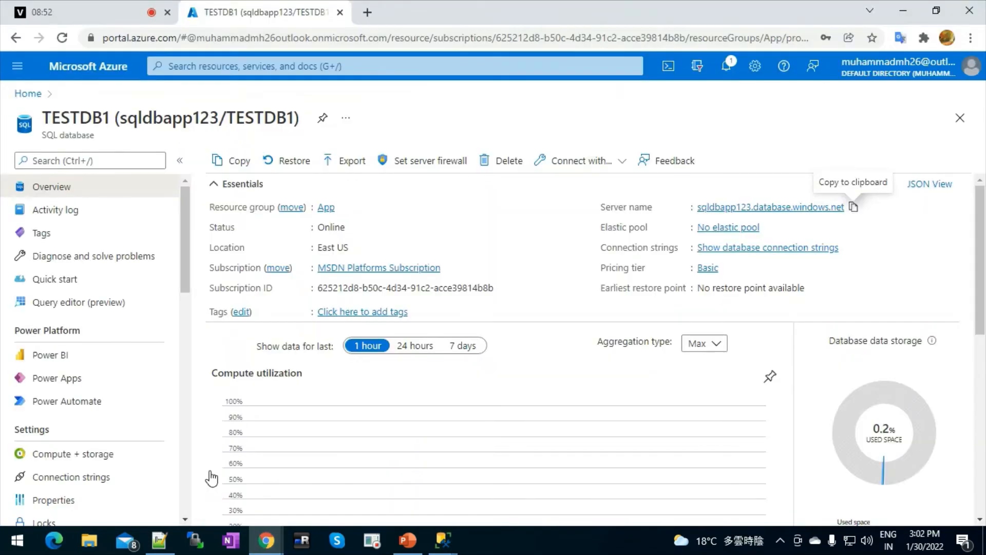
Search 'what is my ip' in a new Chrome tab, then return to the TESTDB1 page.
{"action": "left_click", "coordinate": [367, 13]}
{"action": "type", "text": "what"}
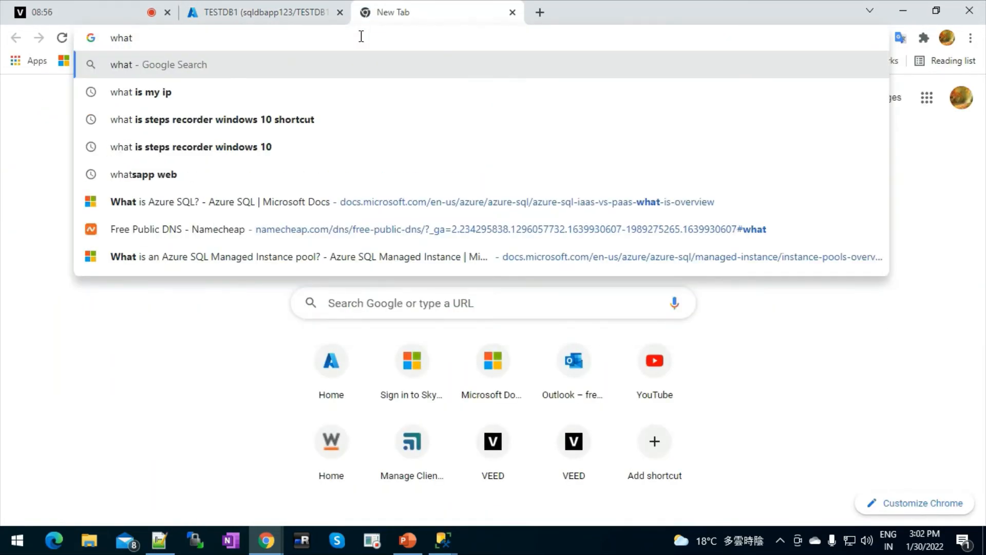
{"action": "key", "text": "Down"}
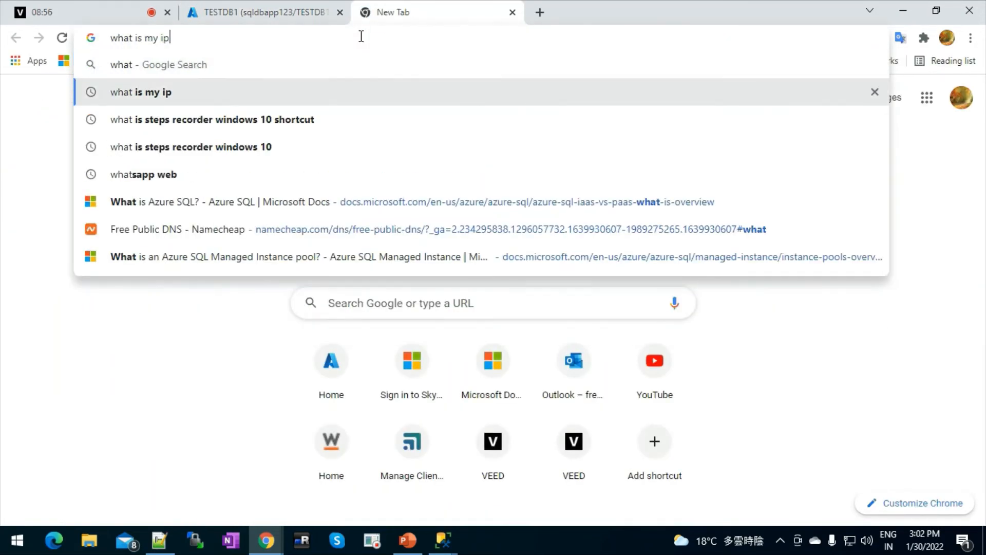
{"action": "key", "text": "Return"}
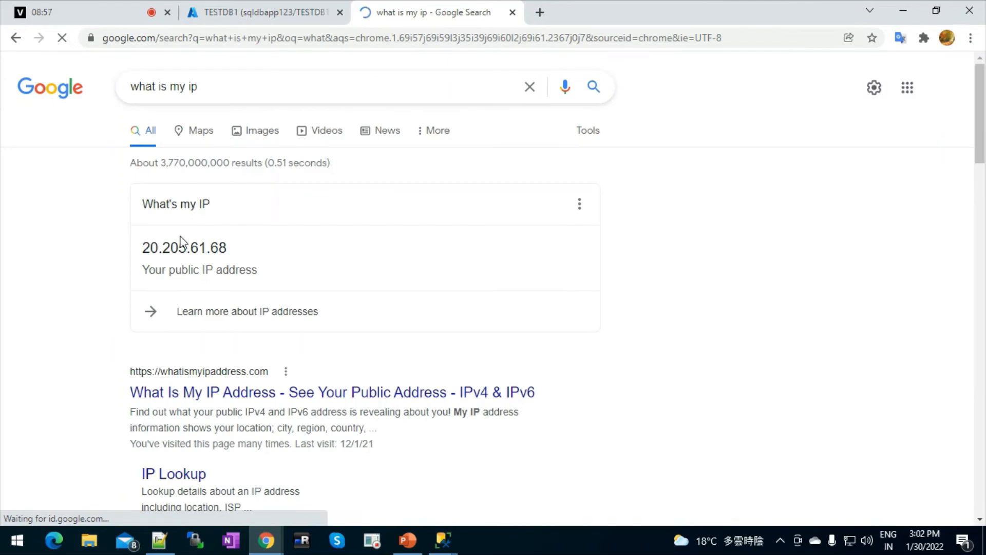
{"action": "left_click", "coordinate": [235, 22]}
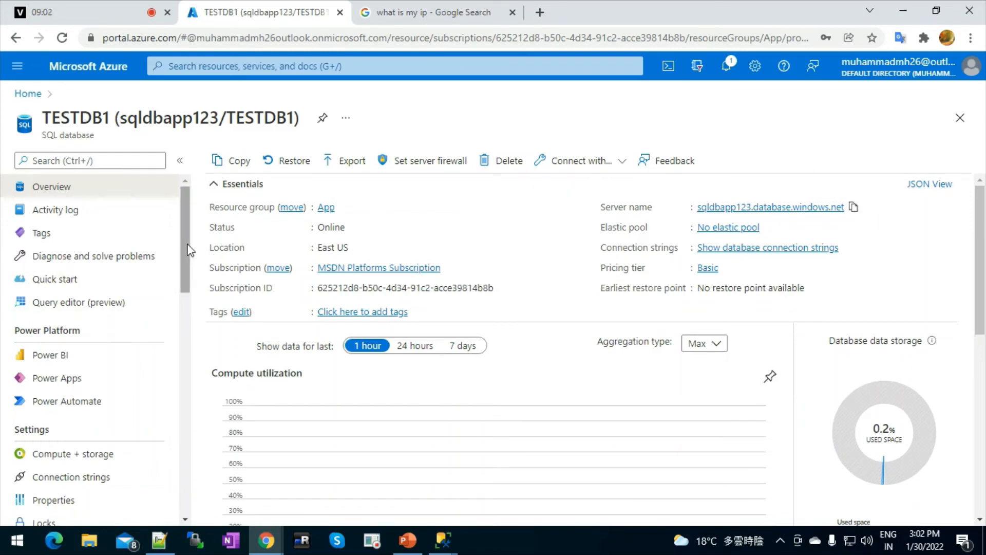
{"action": "left_click_drag", "start_coordinate": [188, 249], "coordinate": [177, 204]}
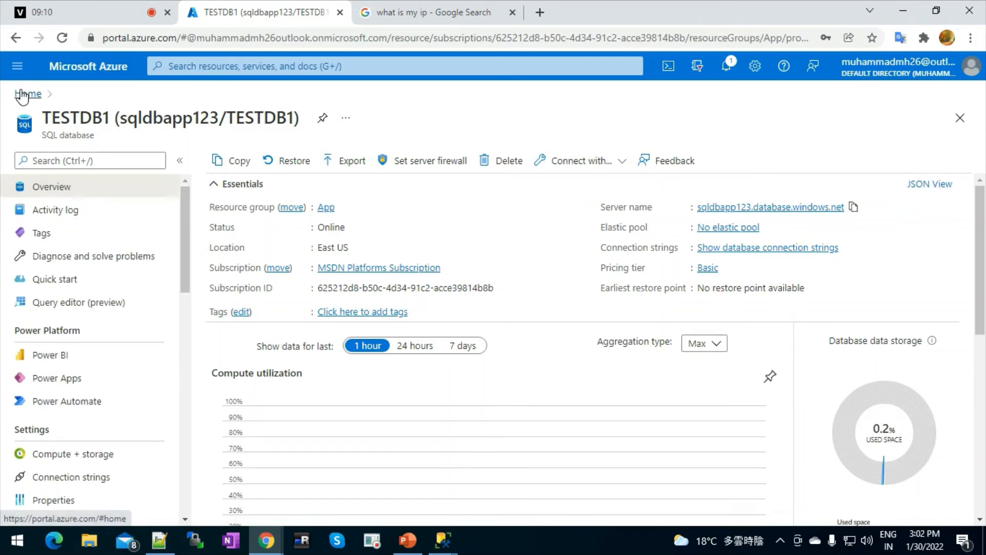
Open the sqldbapp123.database.windows.net server page from TESTDB1's overview and select its name.
{"action": "left_click", "coordinate": [730, 208]}
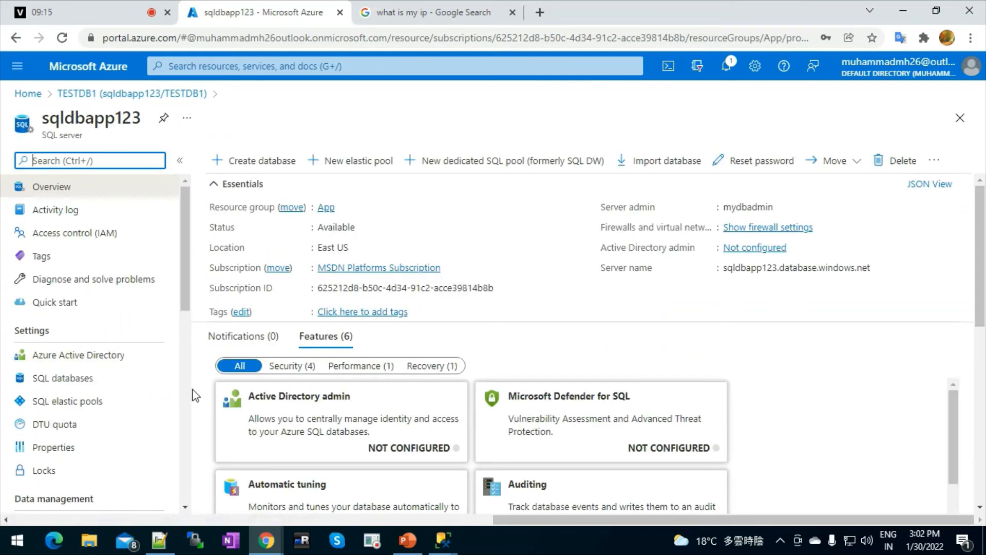
{"action": "double_click", "coordinate": [78, 121]}
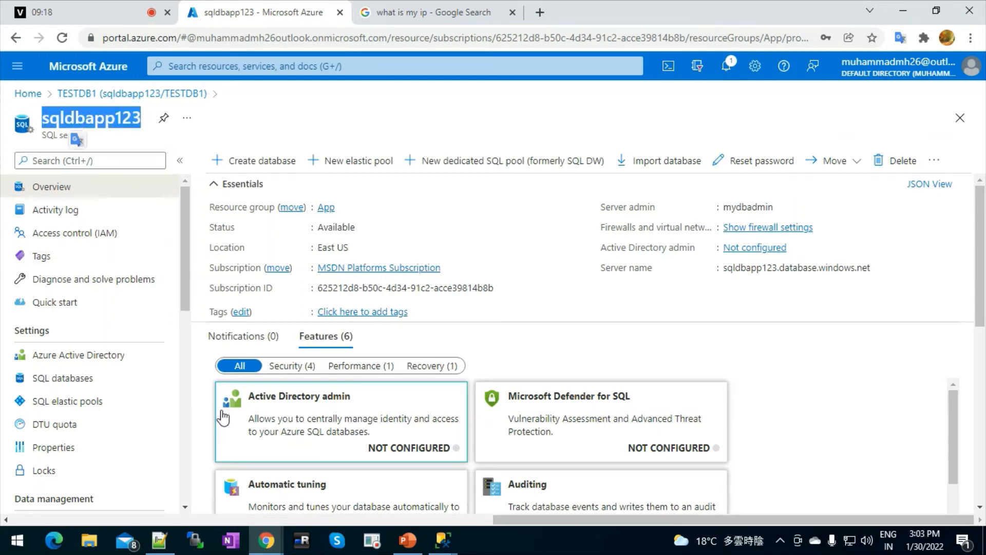
{"action": "left_click_drag", "start_coordinate": [185, 507], "coordinate": [186, 510]}
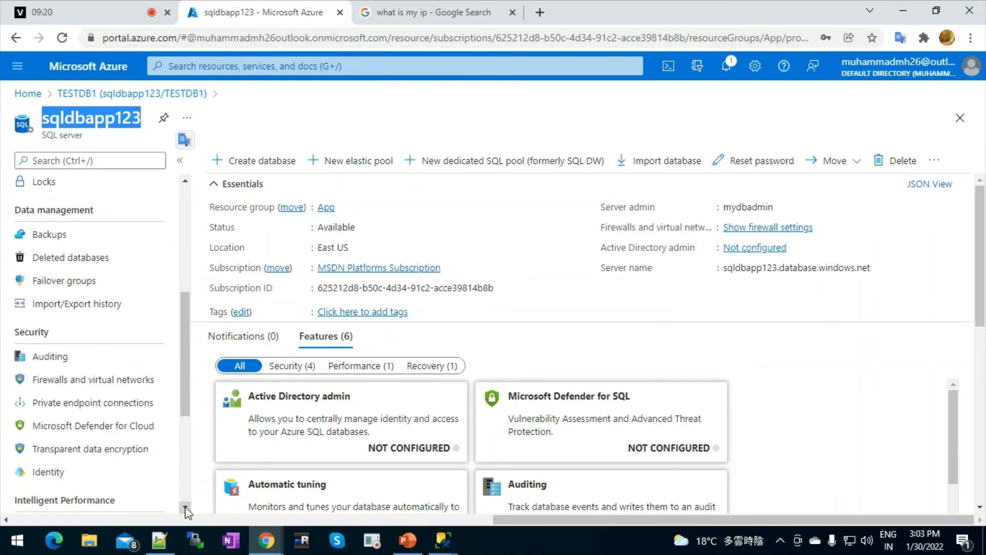
Open sqldbapp123's Firewalls and virtual networks and compare client IP 20.205.61.68 with the search result.
{"action": "left_click", "coordinate": [107, 382]}
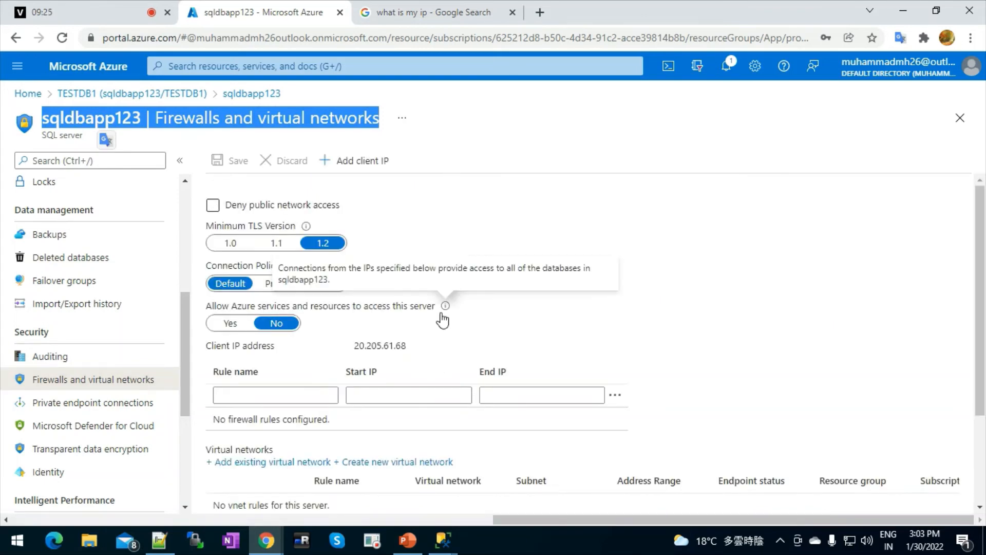
{"action": "left_click", "coordinate": [506, 141]}
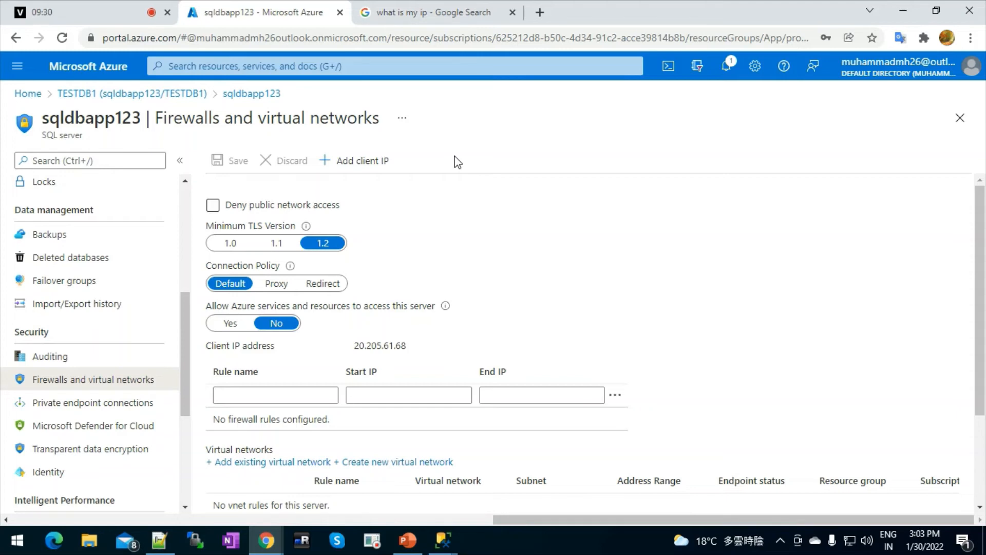
{"action": "double_click", "coordinate": [376, 345]}
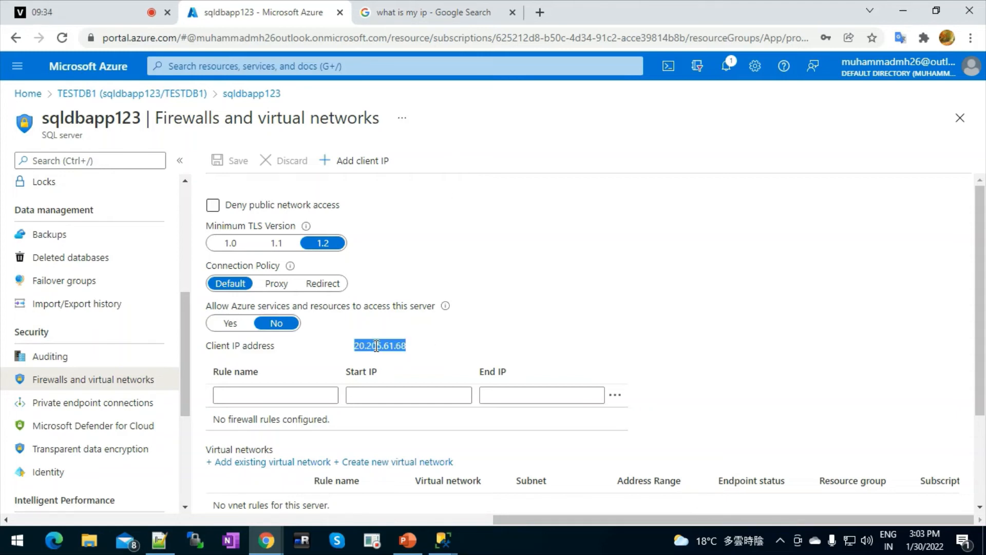
{"action": "triple_click", "coordinate": [377, 345]}
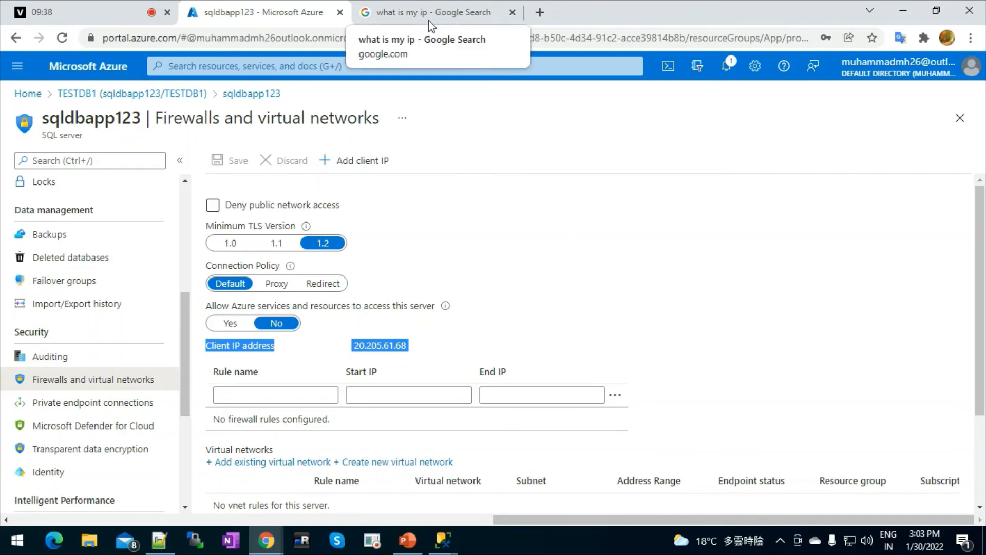
{"action": "left_click", "coordinate": [453, 15]}
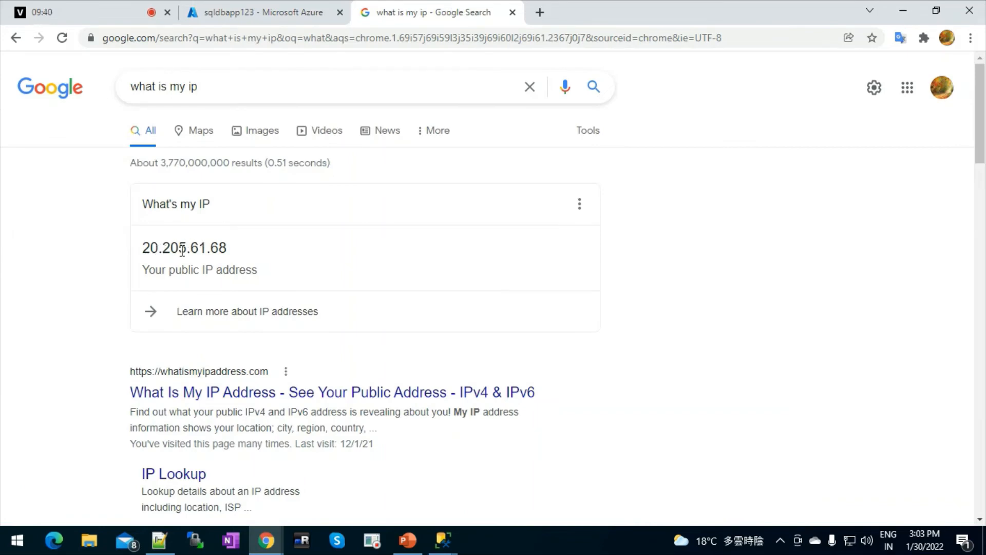
{"action": "left_click", "coordinate": [270, 7]}
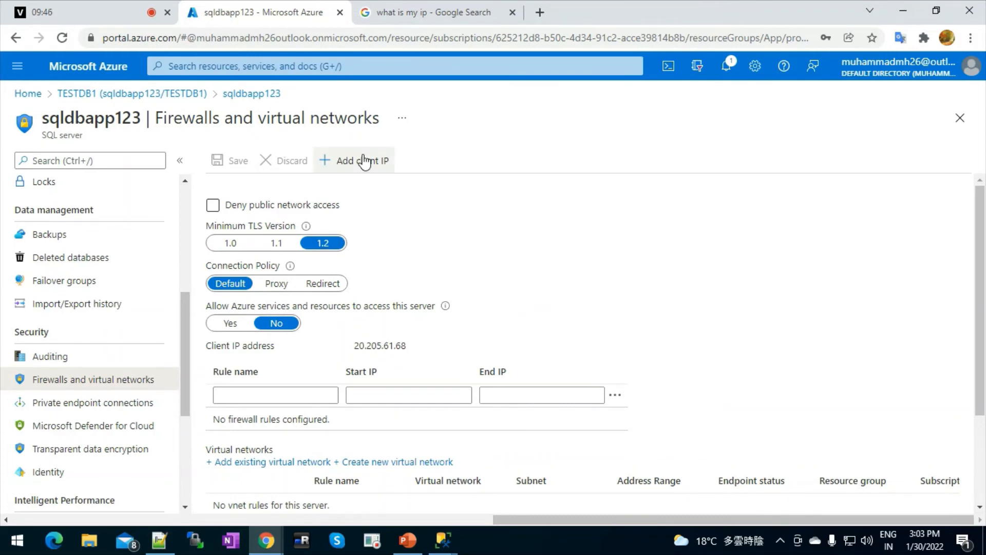
Add and save a firewall rule for client IP 20.205.61.68, then bring Management Studio forward.
{"action": "left_click", "coordinate": [254, 394]}
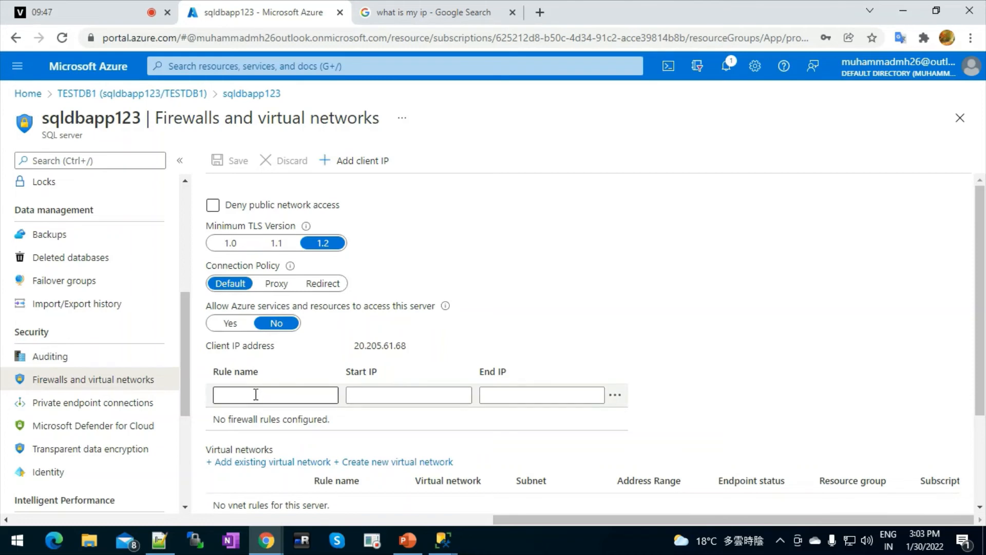
{"action": "left_click", "coordinate": [537, 394]}
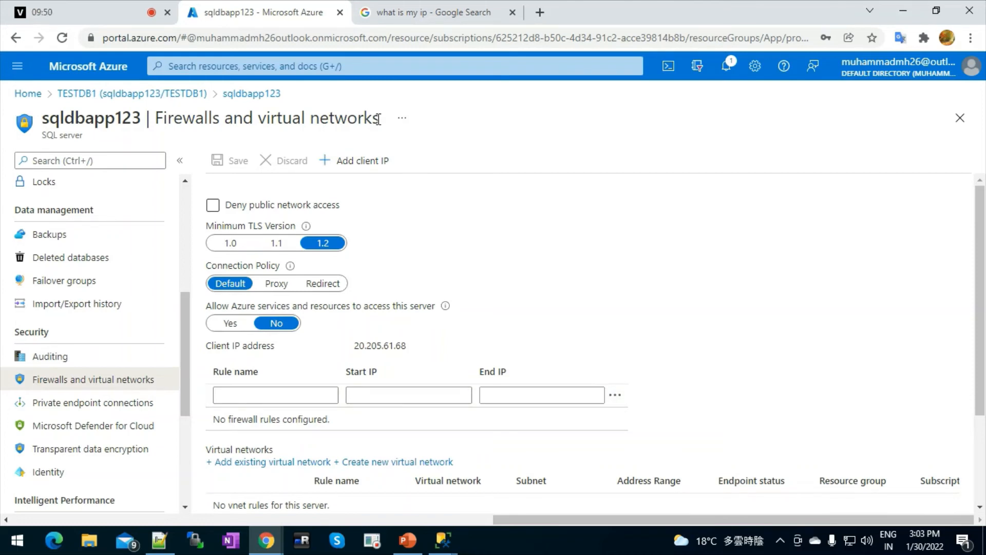
{"action": "left_click", "coordinate": [343, 167]}
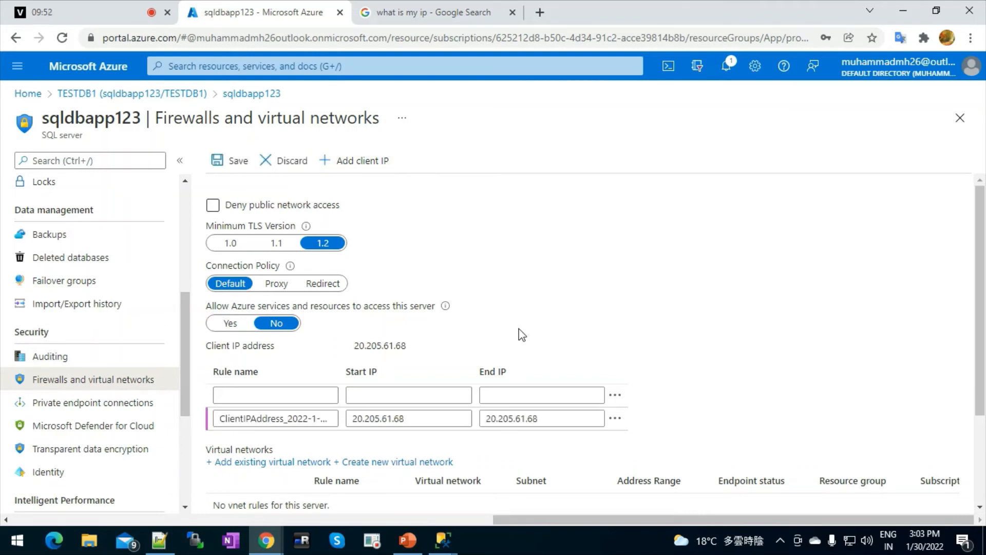
{"action": "left_click", "coordinate": [230, 160]}
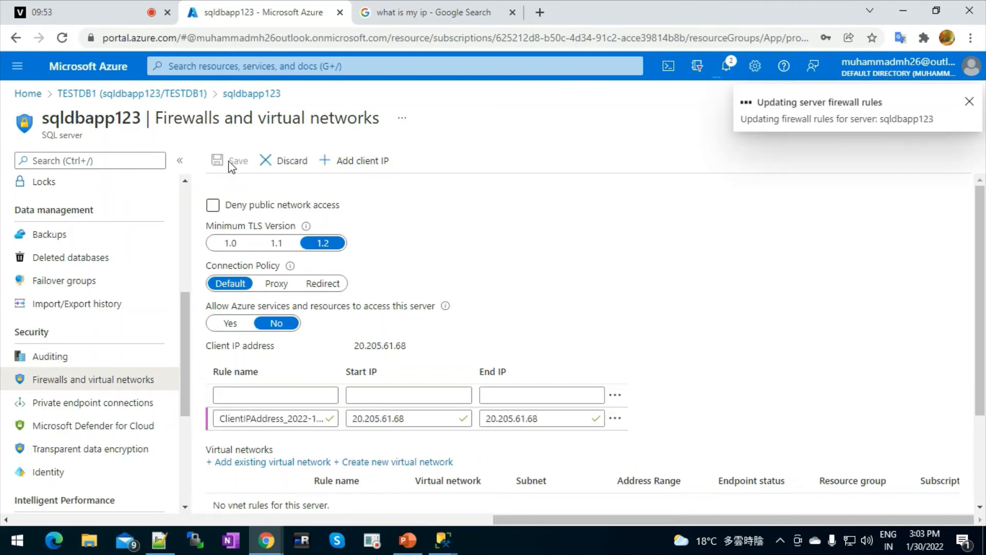
{"action": "left_click", "coordinate": [454, 548]}
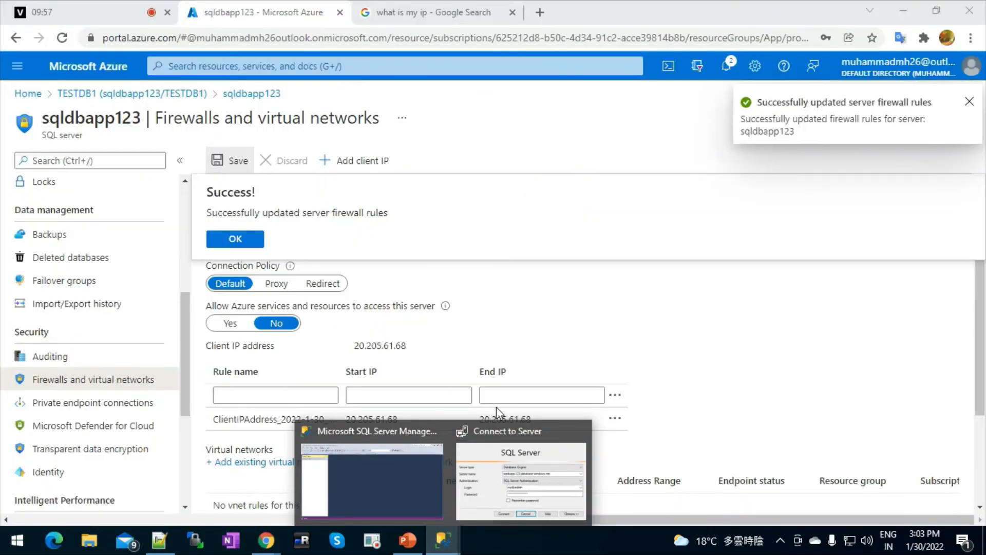
{"action": "left_click", "coordinate": [543, 464]}
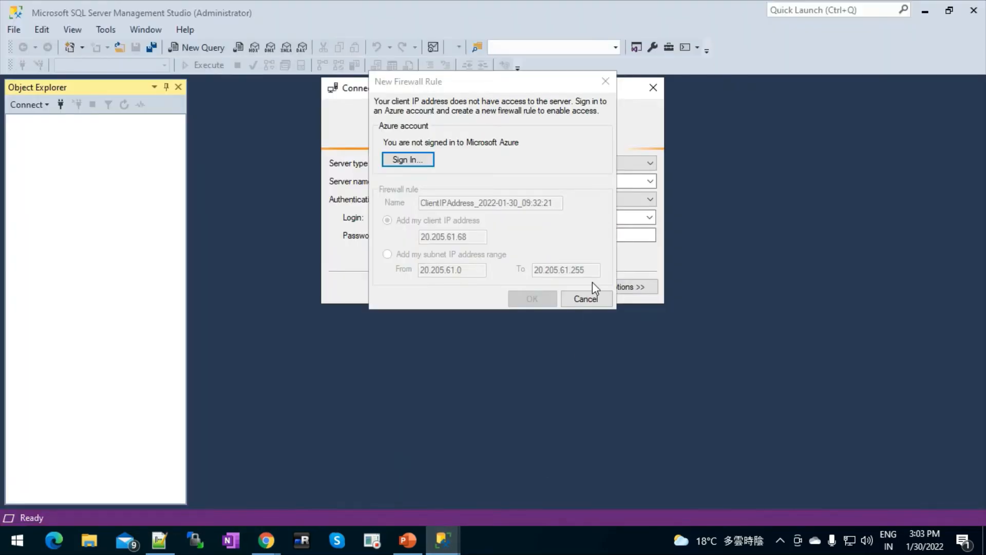
Dismiss the New Firewall Rule prompt and connect to sqldbapp123.database.windows.net.
{"action": "left_click", "coordinate": [584, 301]}
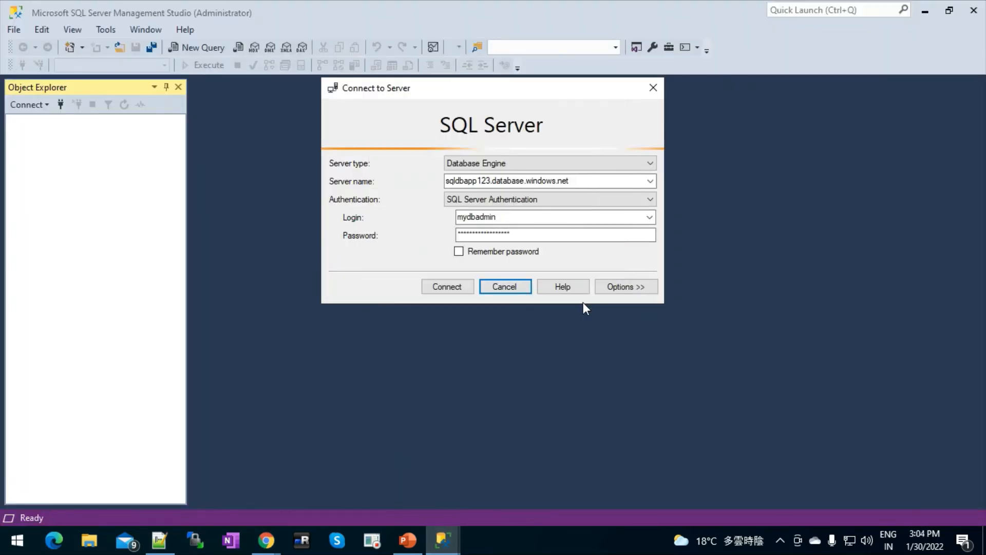
{"action": "left_click", "coordinate": [445, 288]}
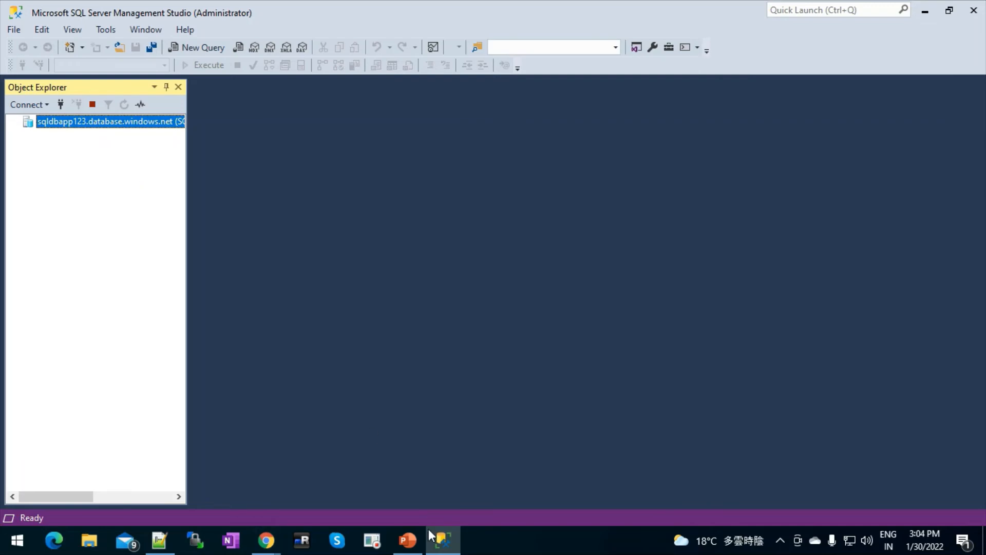
{"action": "left_click", "coordinate": [408, 545]}
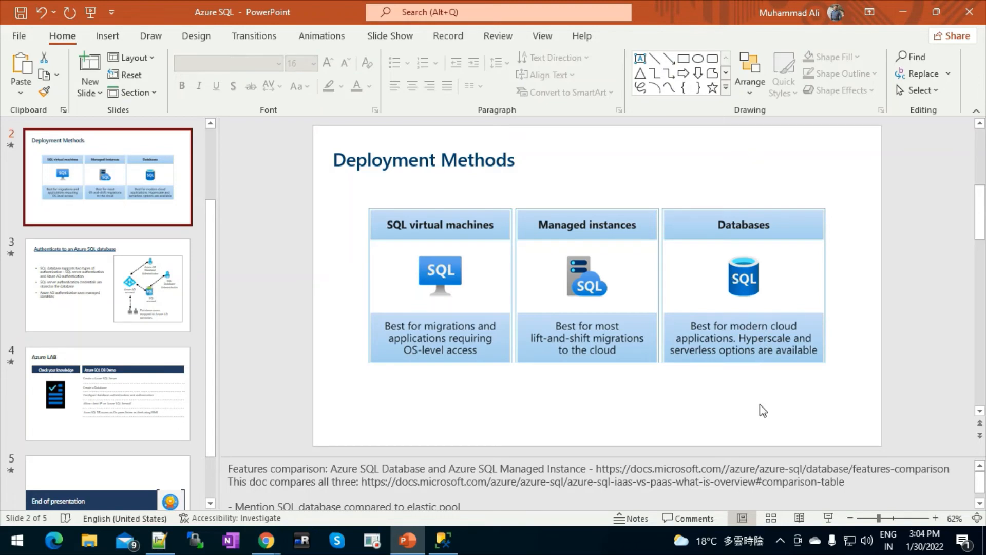
Expand Databases and TESTDB1 in Object Explorer and select TESTDB1.
{"action": "left_click", "coordinate": [903, 17]}
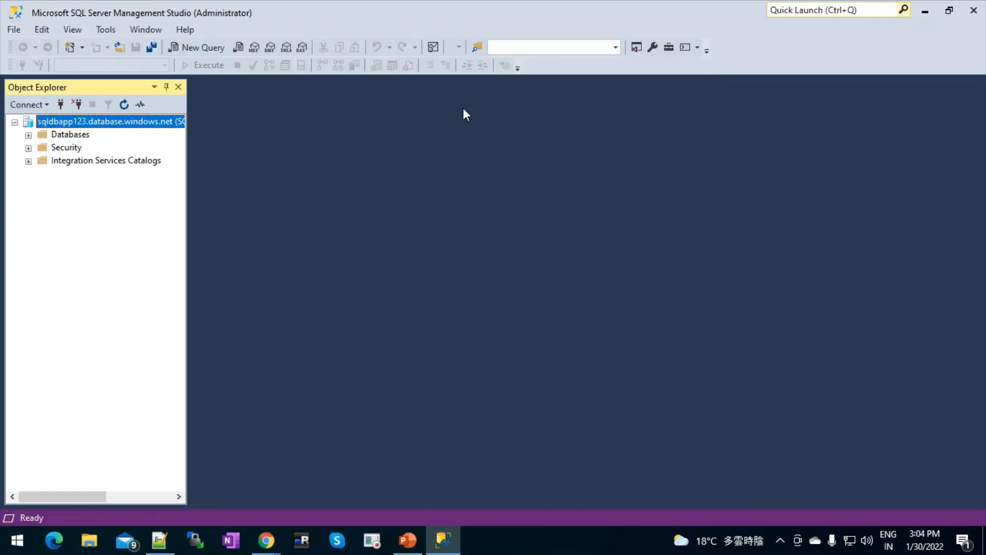
{"action": "left_click", "coordinate": [28, 135]}
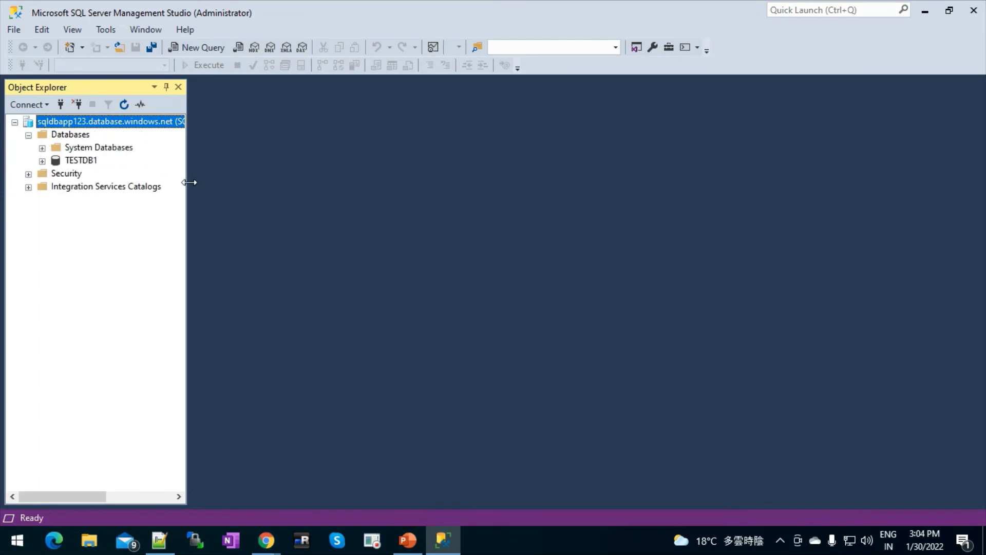
{"action": "left_click", "coordinate": [42, 161]}
{"action": "left_click", "coordinate": [89, 162]}
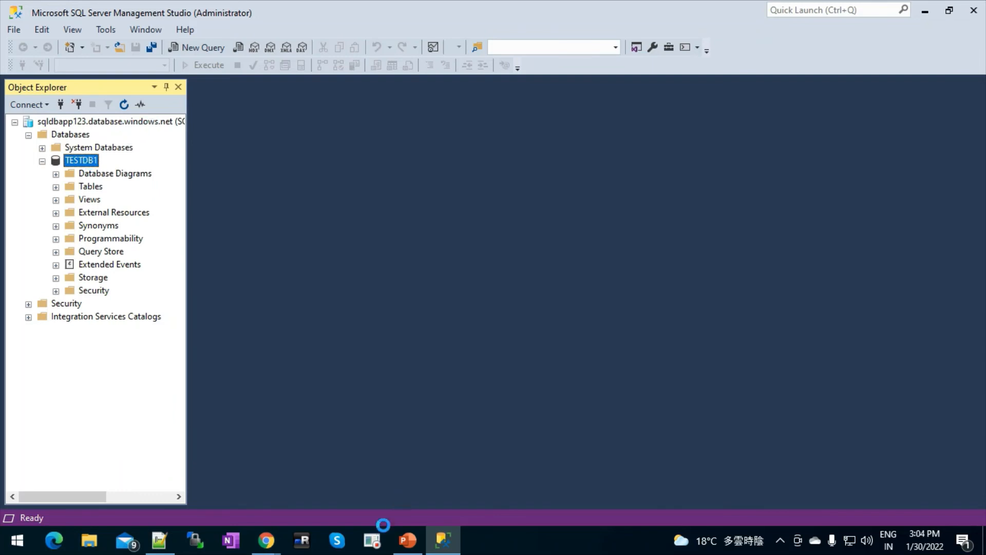
Briefly bring up the presentation again, then switch to the browser windows.
{"action": "left_click", "coordinate": [402, 540]}
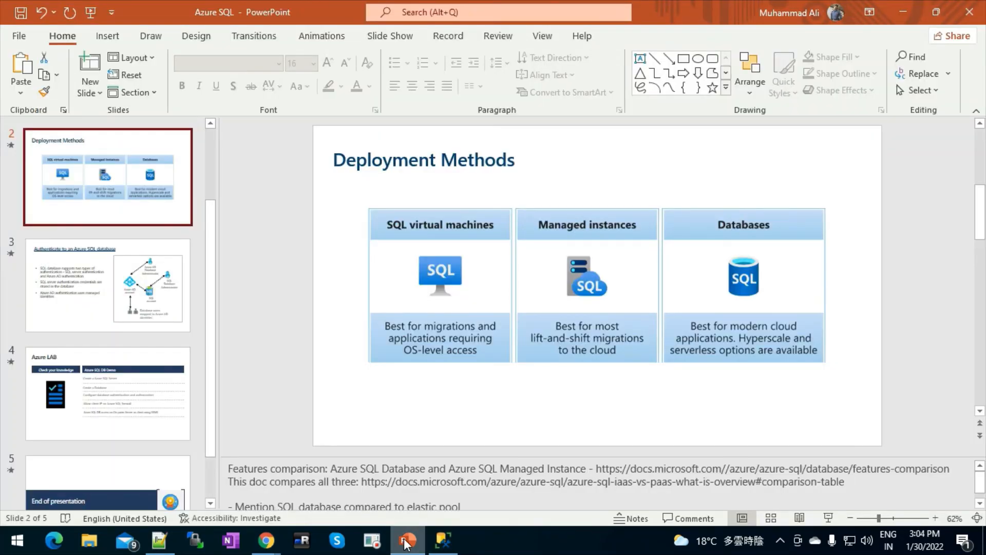
{"action": "left_click", "coordinate": [406, 542]}
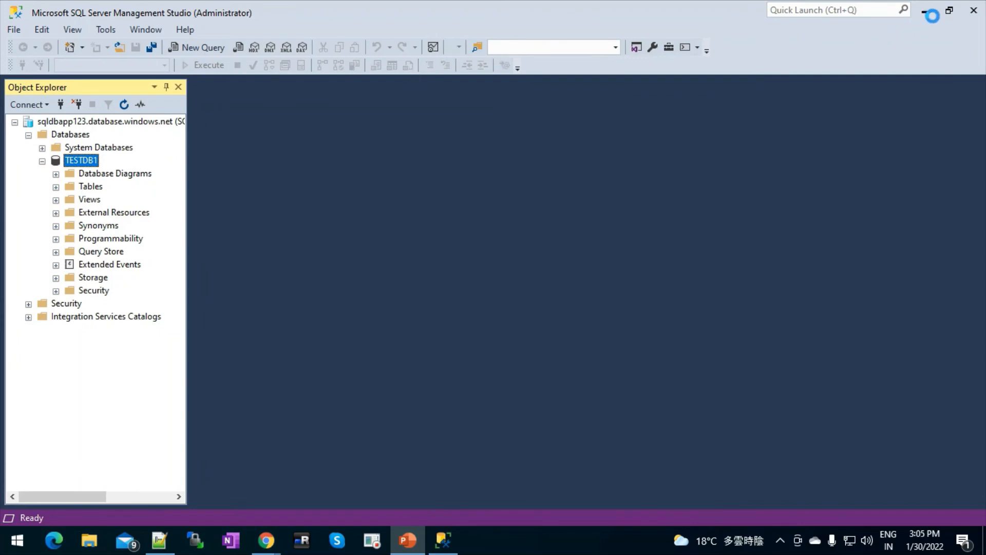
{"action": "left_click", "coordinate": [268, 542]}
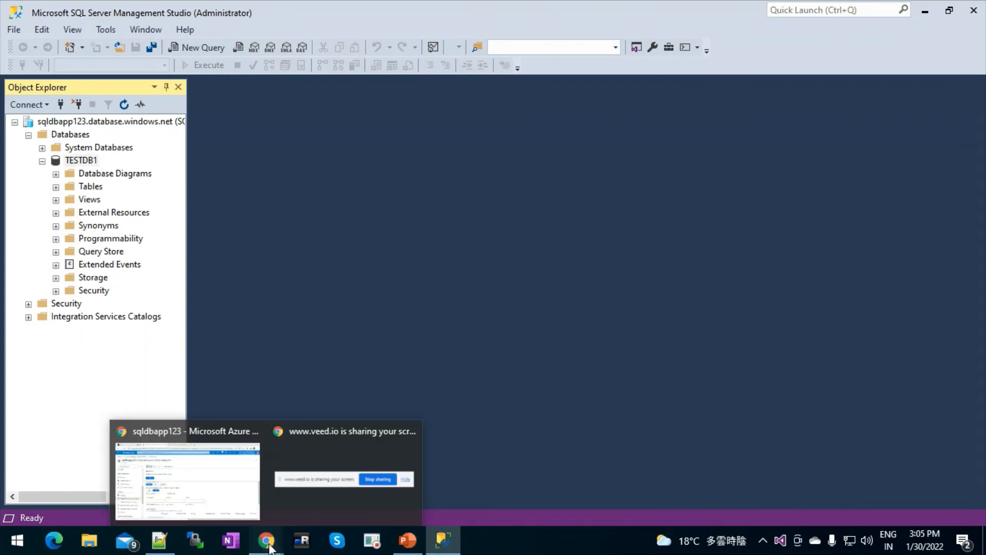
Return to Chrome and go to the Azure portal Home page via the Home breadcrumb.
{"action": "left_click", "coordinate": [199, 476]}
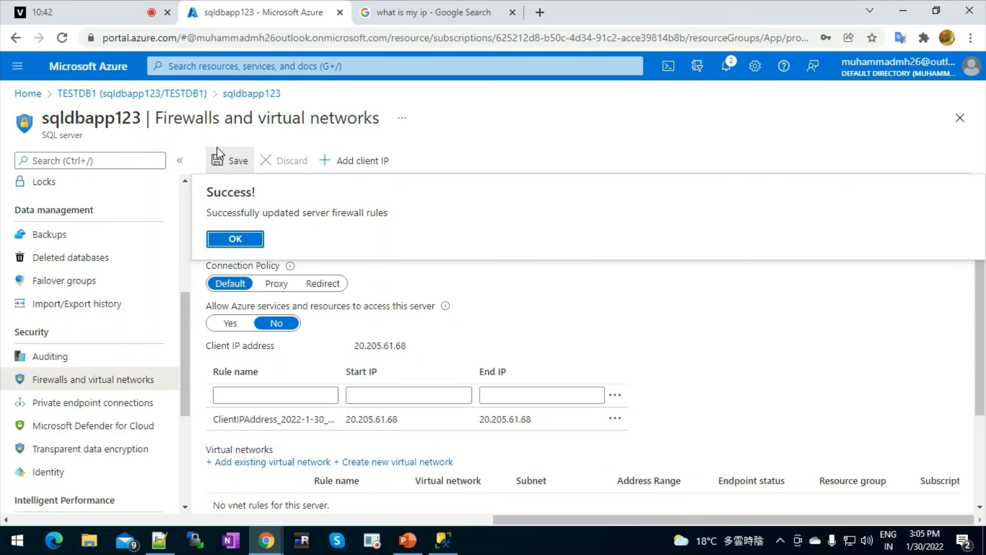
{"action": "left_click", "coordinate": [404, 548]}
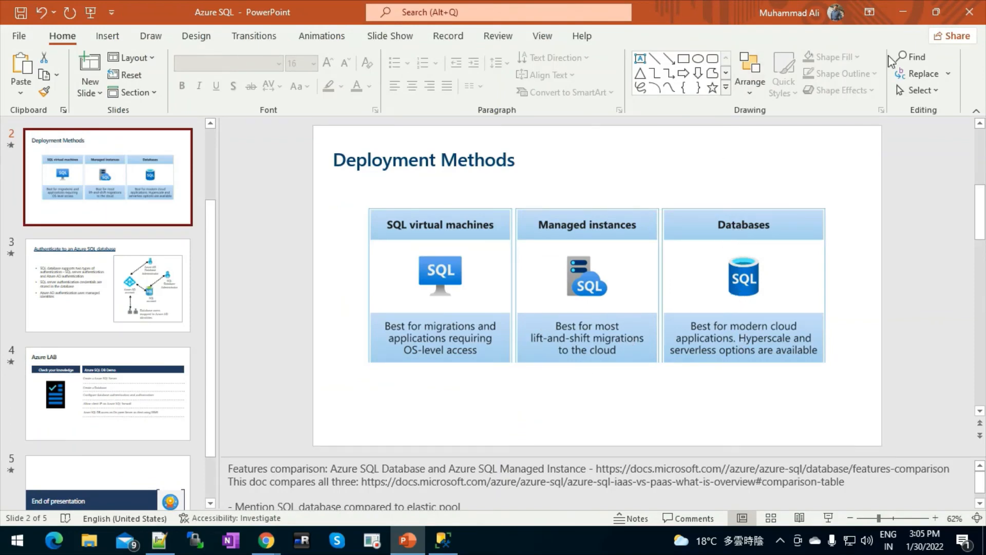
{"action": "left_click", "coordinate": [904, 14]}
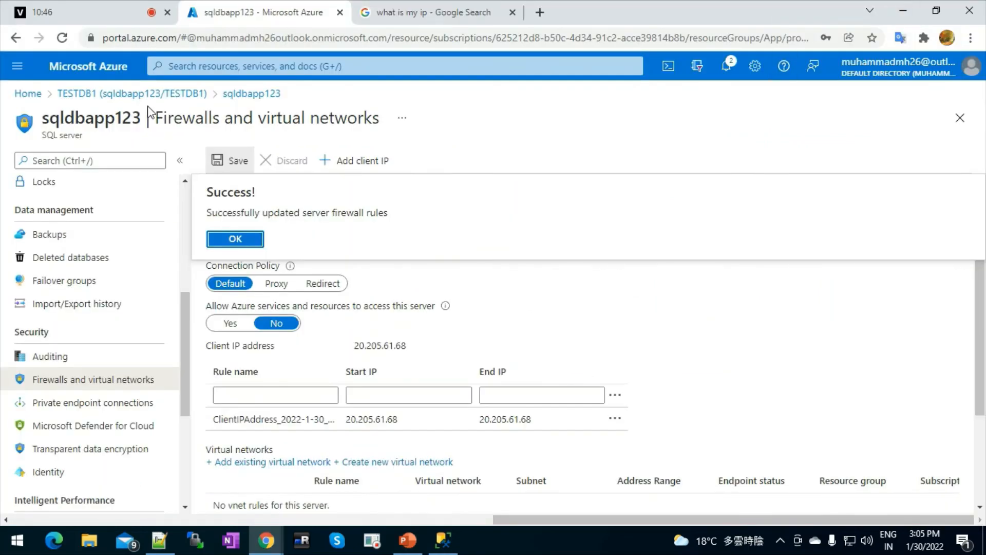
{"action": "left_click", "coordinate": [28, 94]}
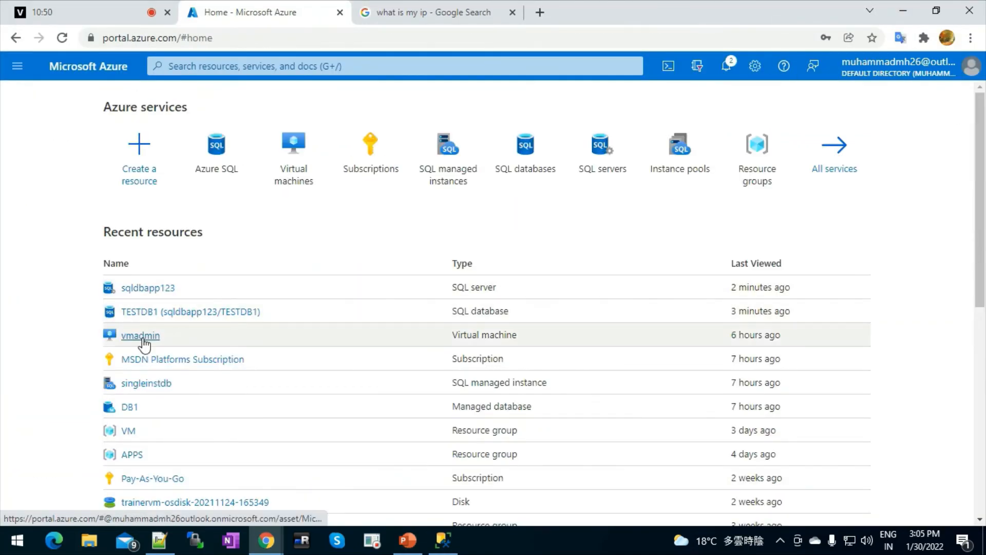
{"action": "left_click", "coordinate": [147, 384]}
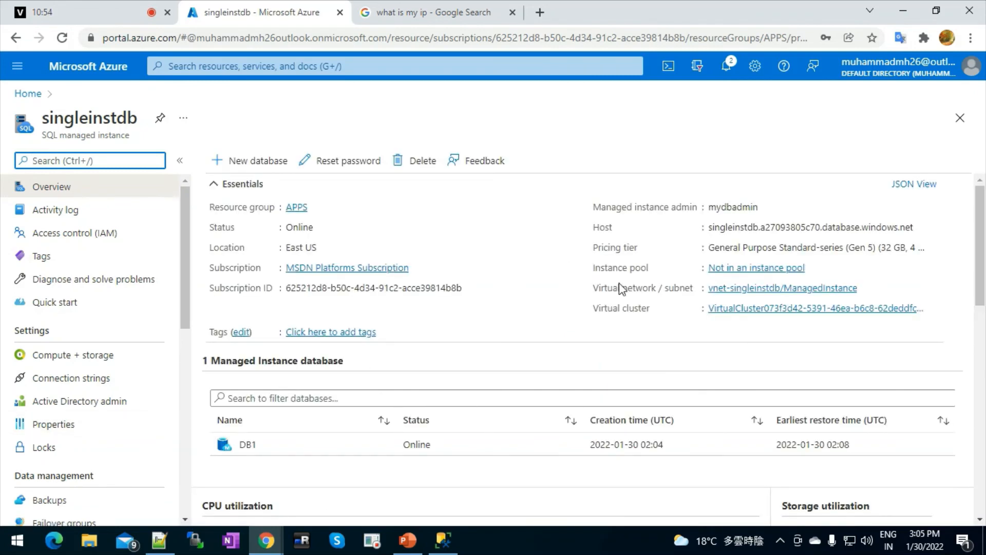
{"action": "left_click", "coordinate": [185, 523]}
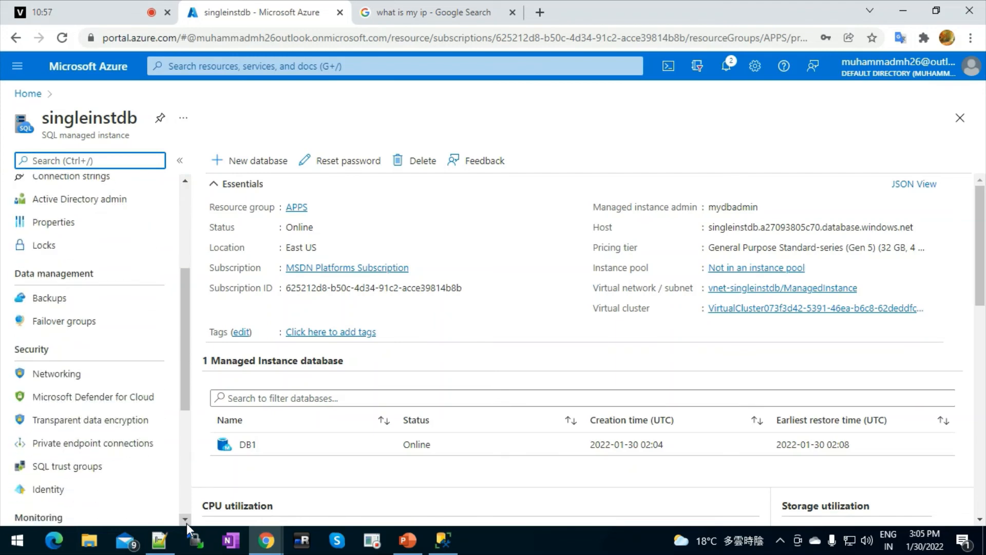
{"action": "left_click", "coordinate": [61, 379]}
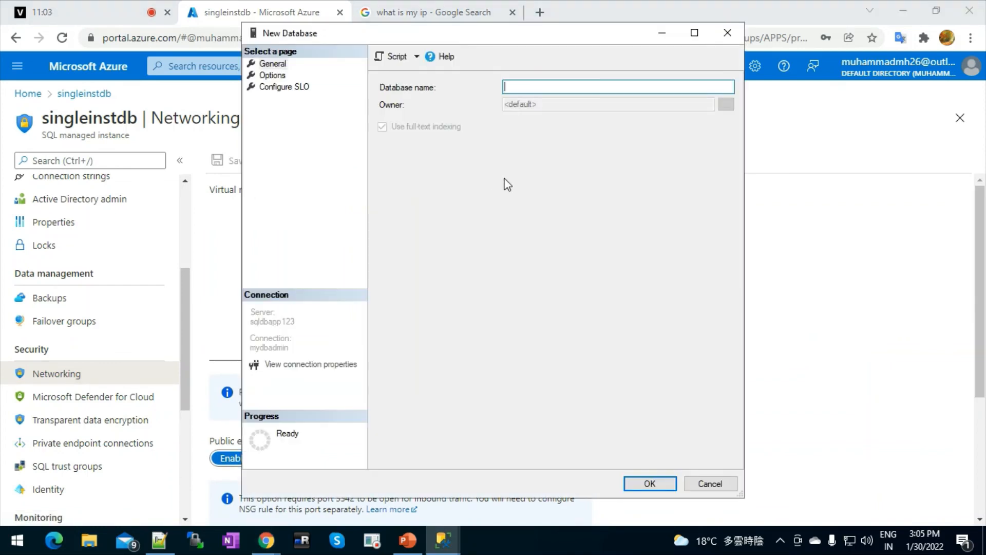
{"action": "left_click", "coordinate": [724, 34]}
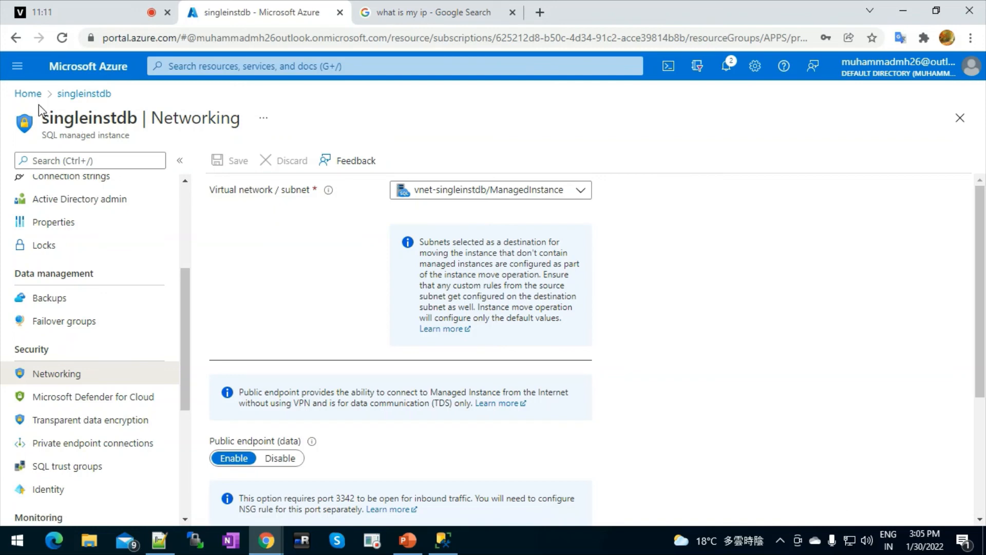
{"action": "left_click", "coordinate": [28, 93]}
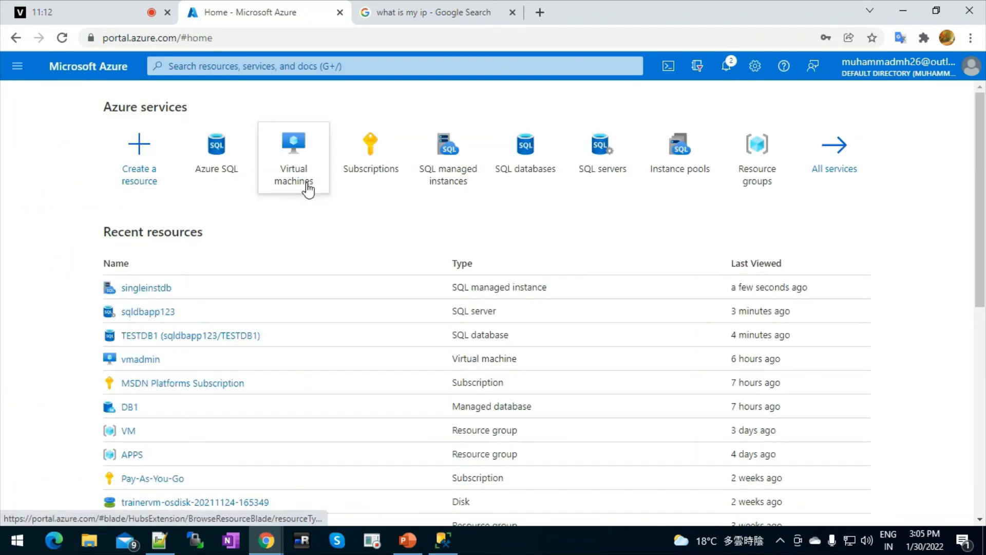
List Azure SQL resources filtered to include MSDN Platforms Subscription, then return to PowerPoint.
{"action": "mouse_move", "coordinate": [308, 186]}
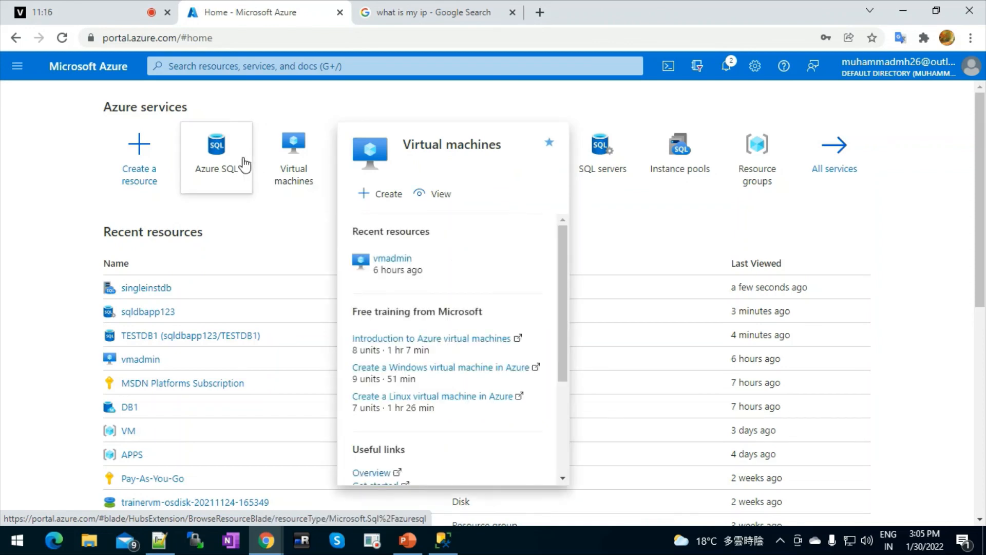
{"action": "left_click", "coordinate": [219, 159]}
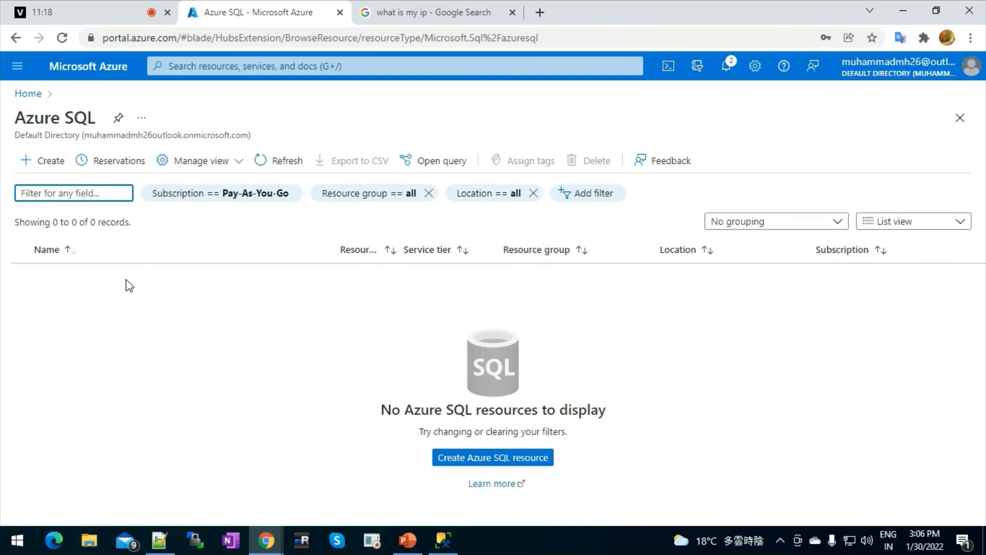
{"action": "left_click", "coordinate": [235, 201]}
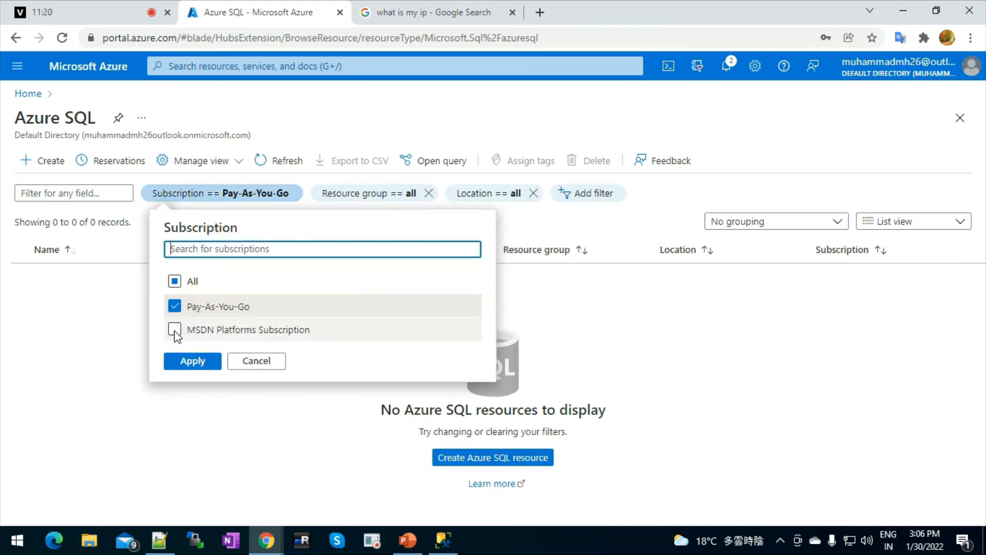
{"action": "left_click", "coordinate": [174, 329]}
{"action": "left_click", "coordinate": [215, 373]}
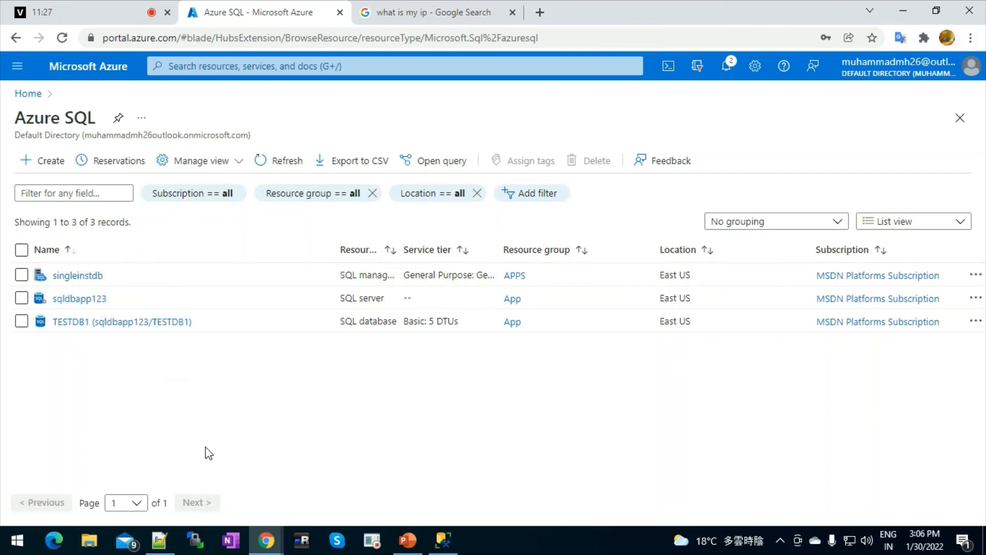
{"action": "left_click", "coordinate": [409, 542]}
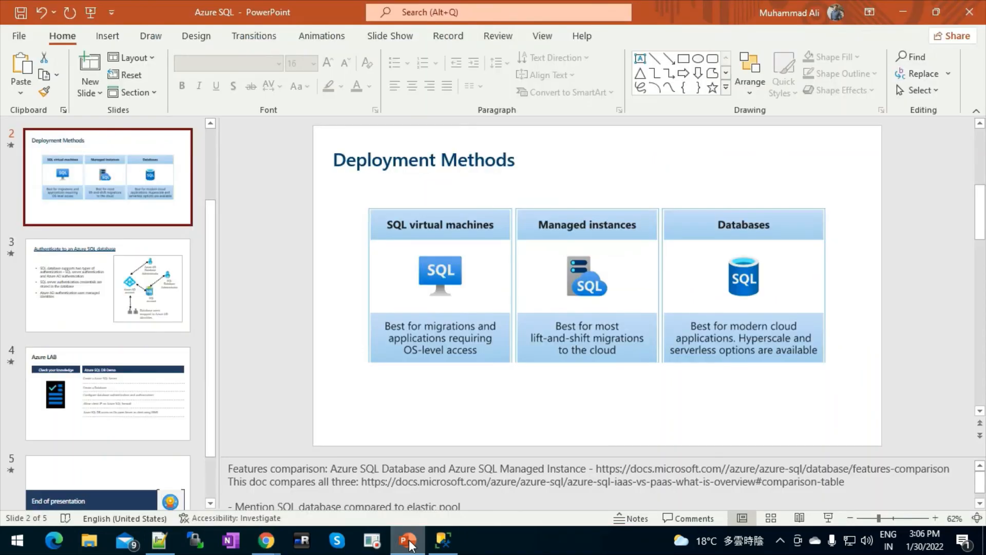